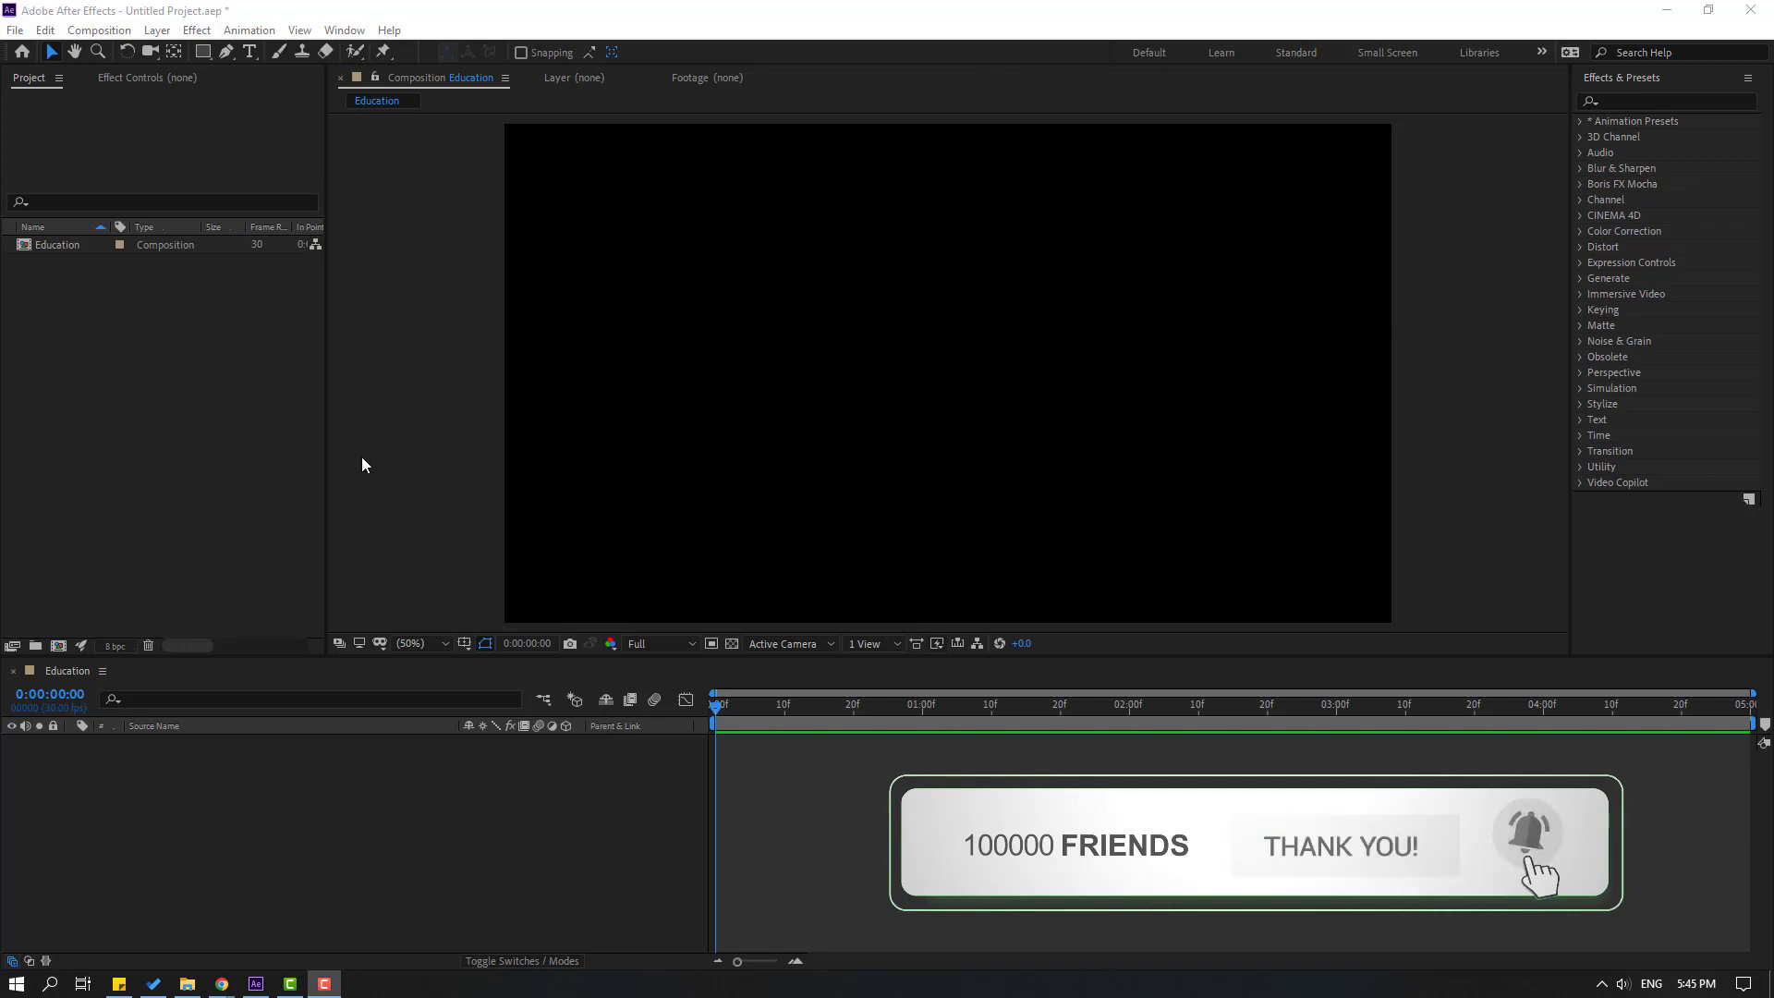
Step: Browse the saved workspaces without choosing one, then make the composition viewer active
{"action": "left_click", "coordinate": [350, 27]}
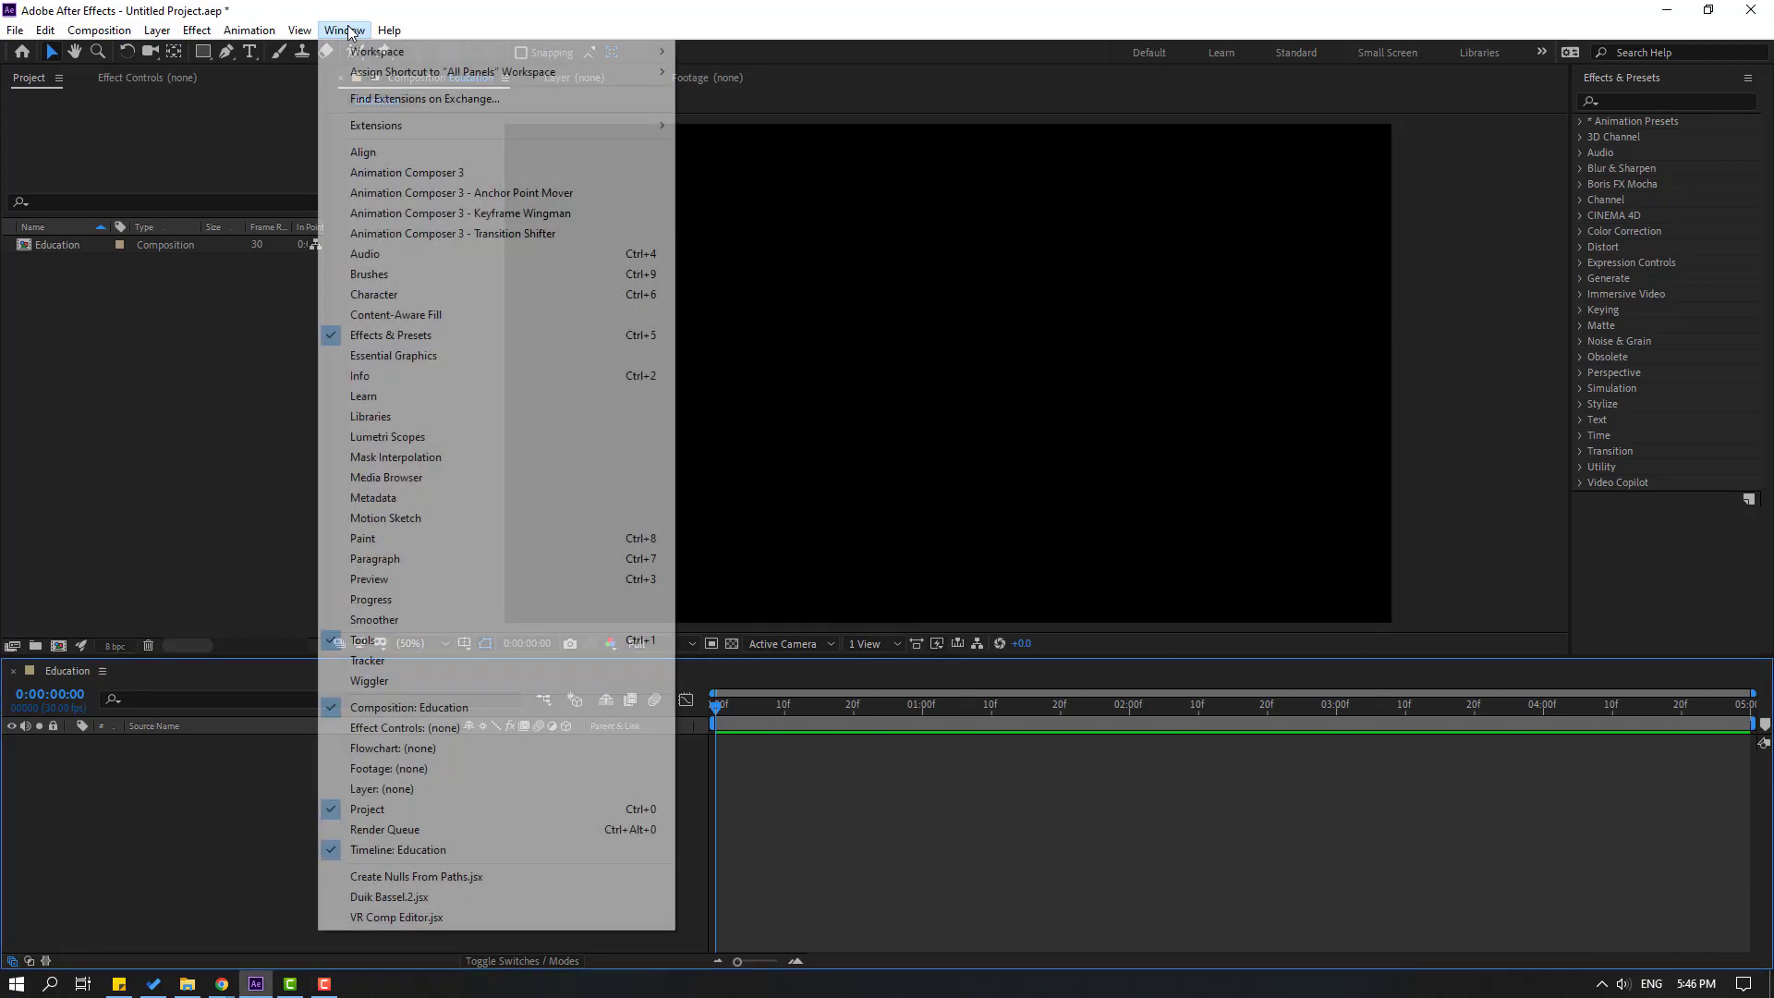
{"action": "mouse_move", "coordinate": [372, 55]}
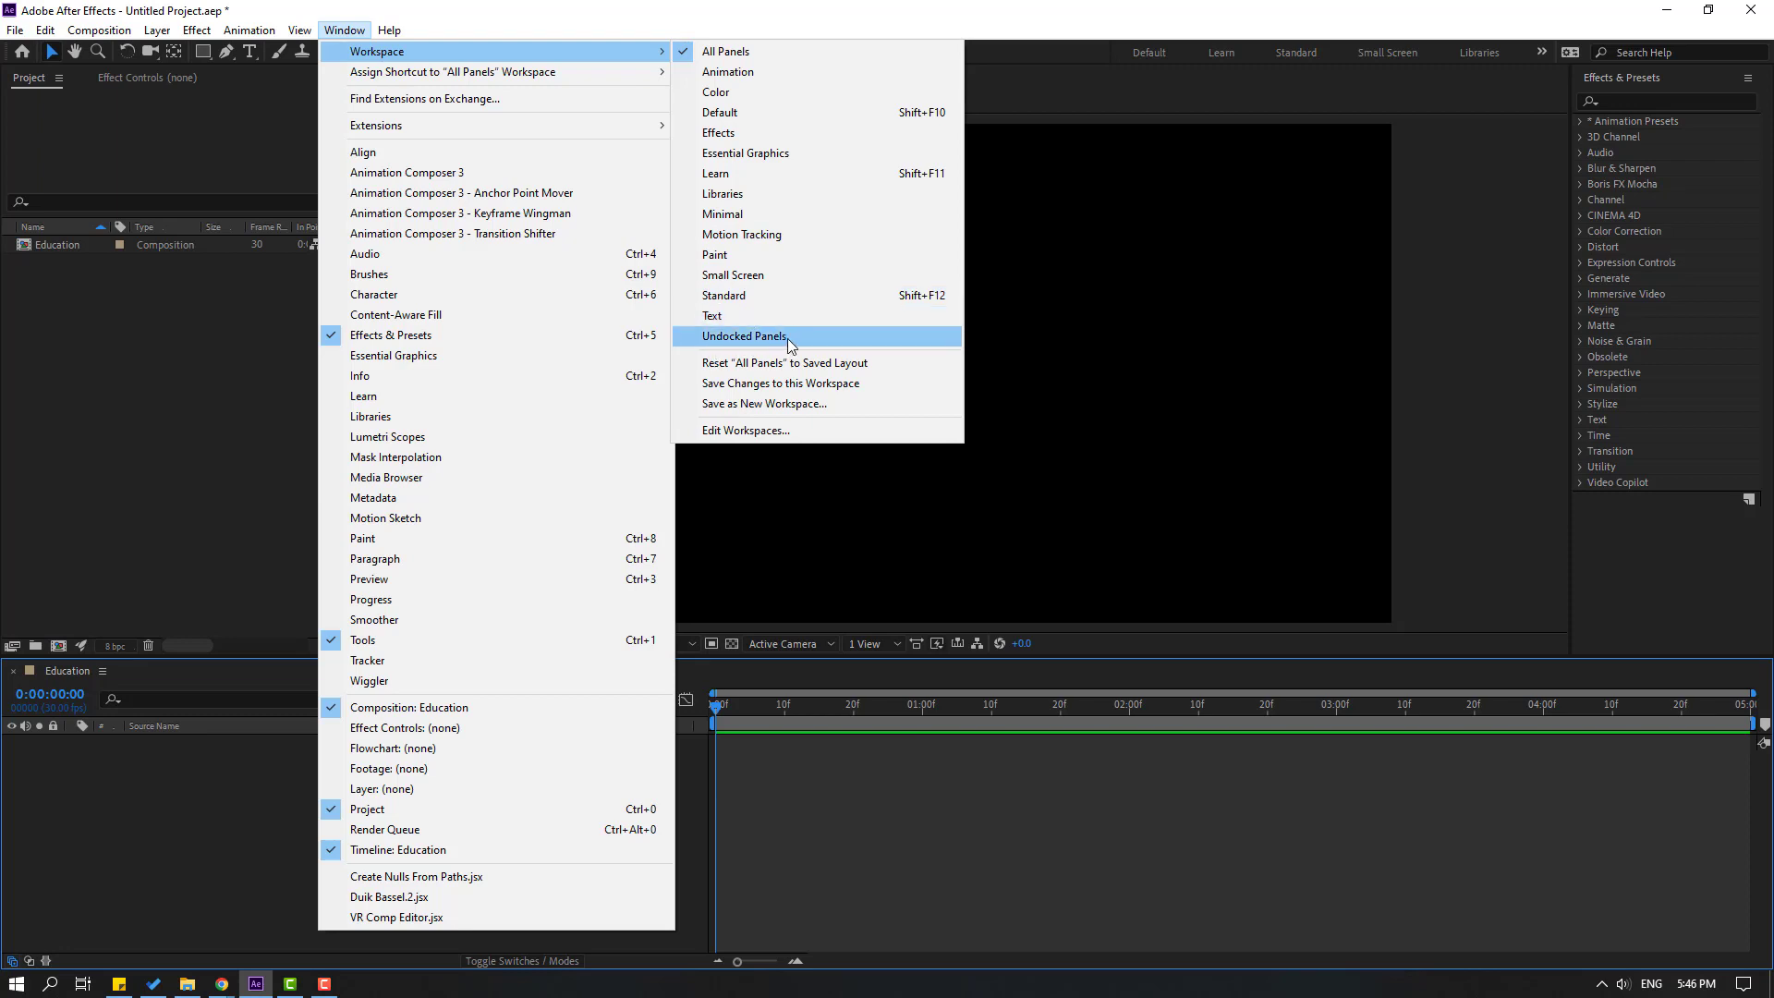
{"action": "left_click", "coordinate": [662, 12]}
{"action": "left_click", "coordinate": [401, 215]}
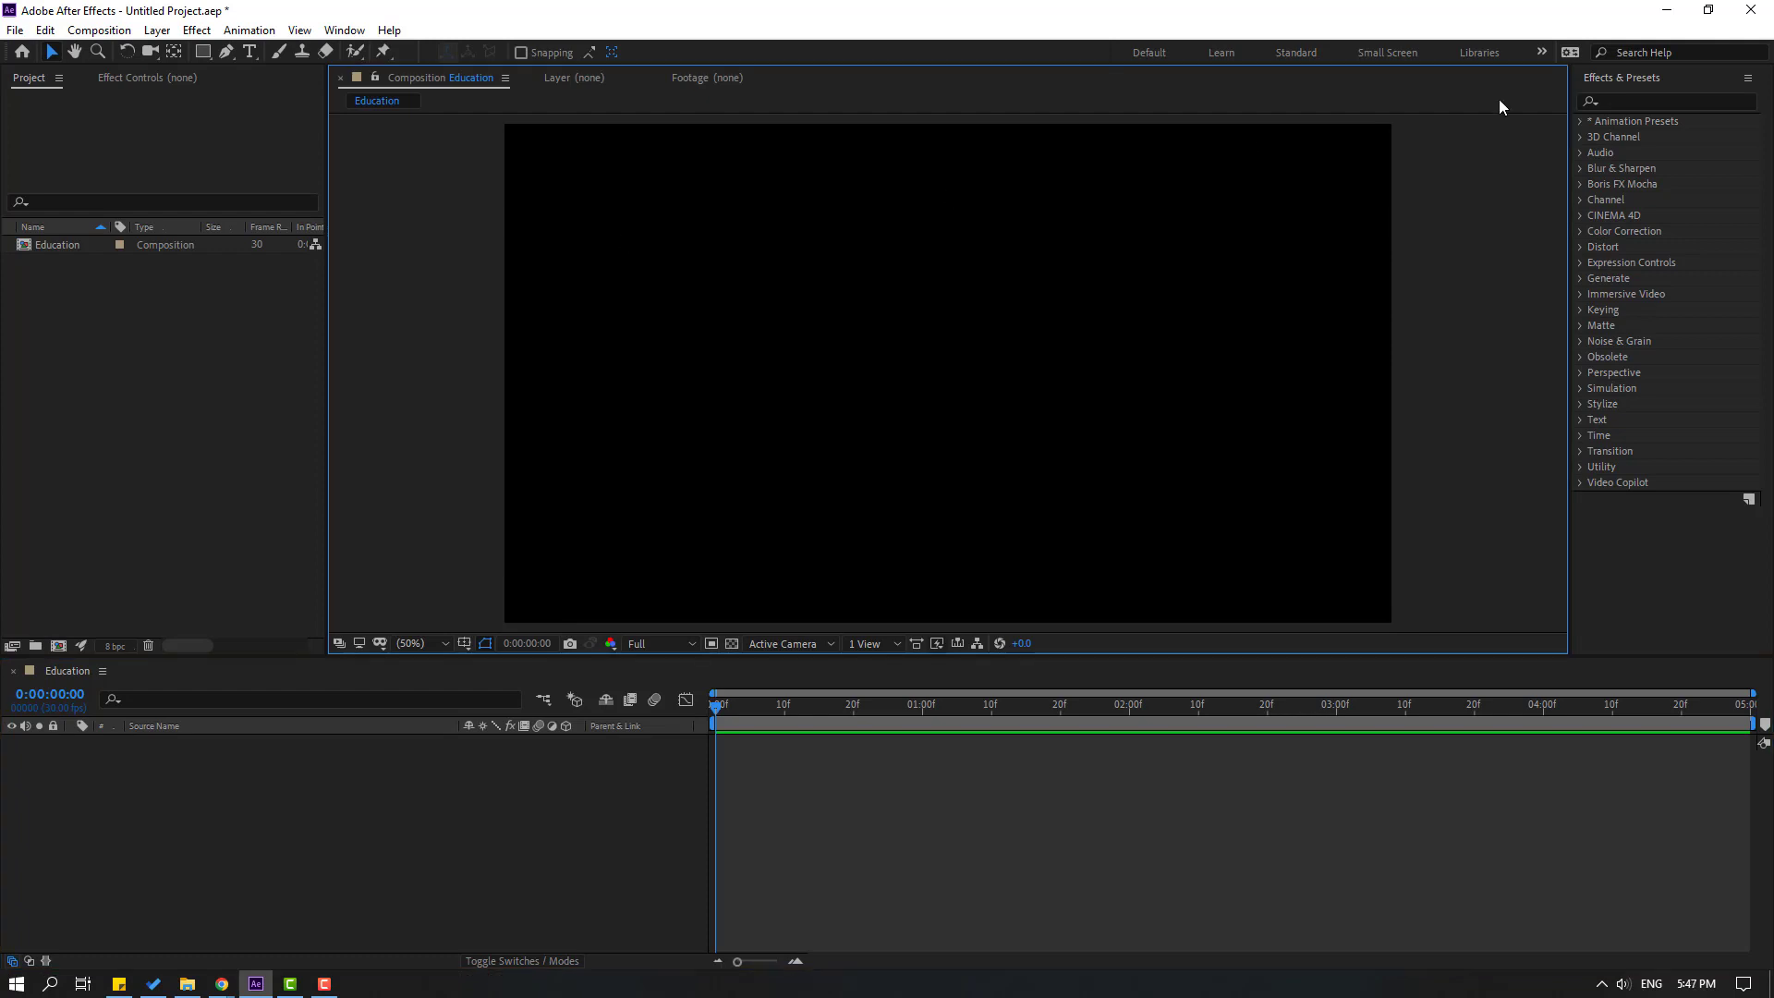
Step: Dock Effects & Presets, the Education timeline and Effect Controls into the top panel group
{"action": "left_click_drag", "start_coordinate": [1600, 79], "coordinate": [756, 93]}
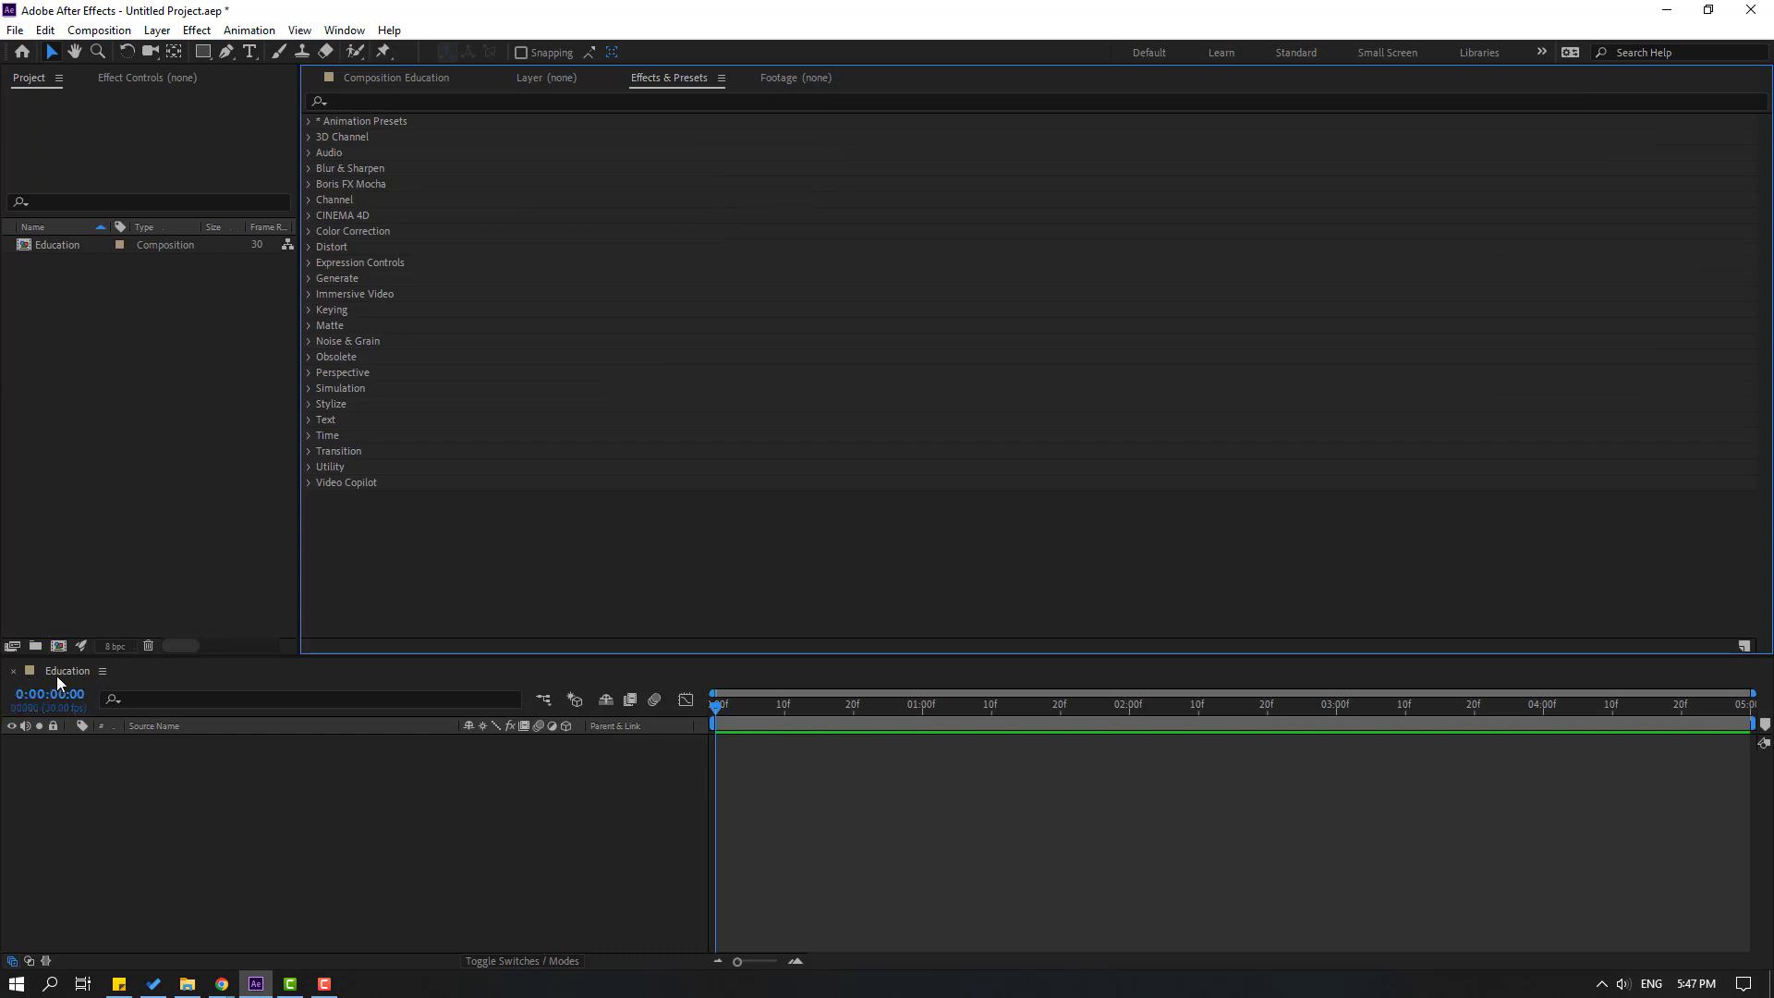
{"action": "left_click_drag", "start_coordinate": [52, 669], "coordinate": [1604, 388]}
{"action": "left_click_drag", "start_coordinate": [143, 82], "coordinate": [1050, 938]}
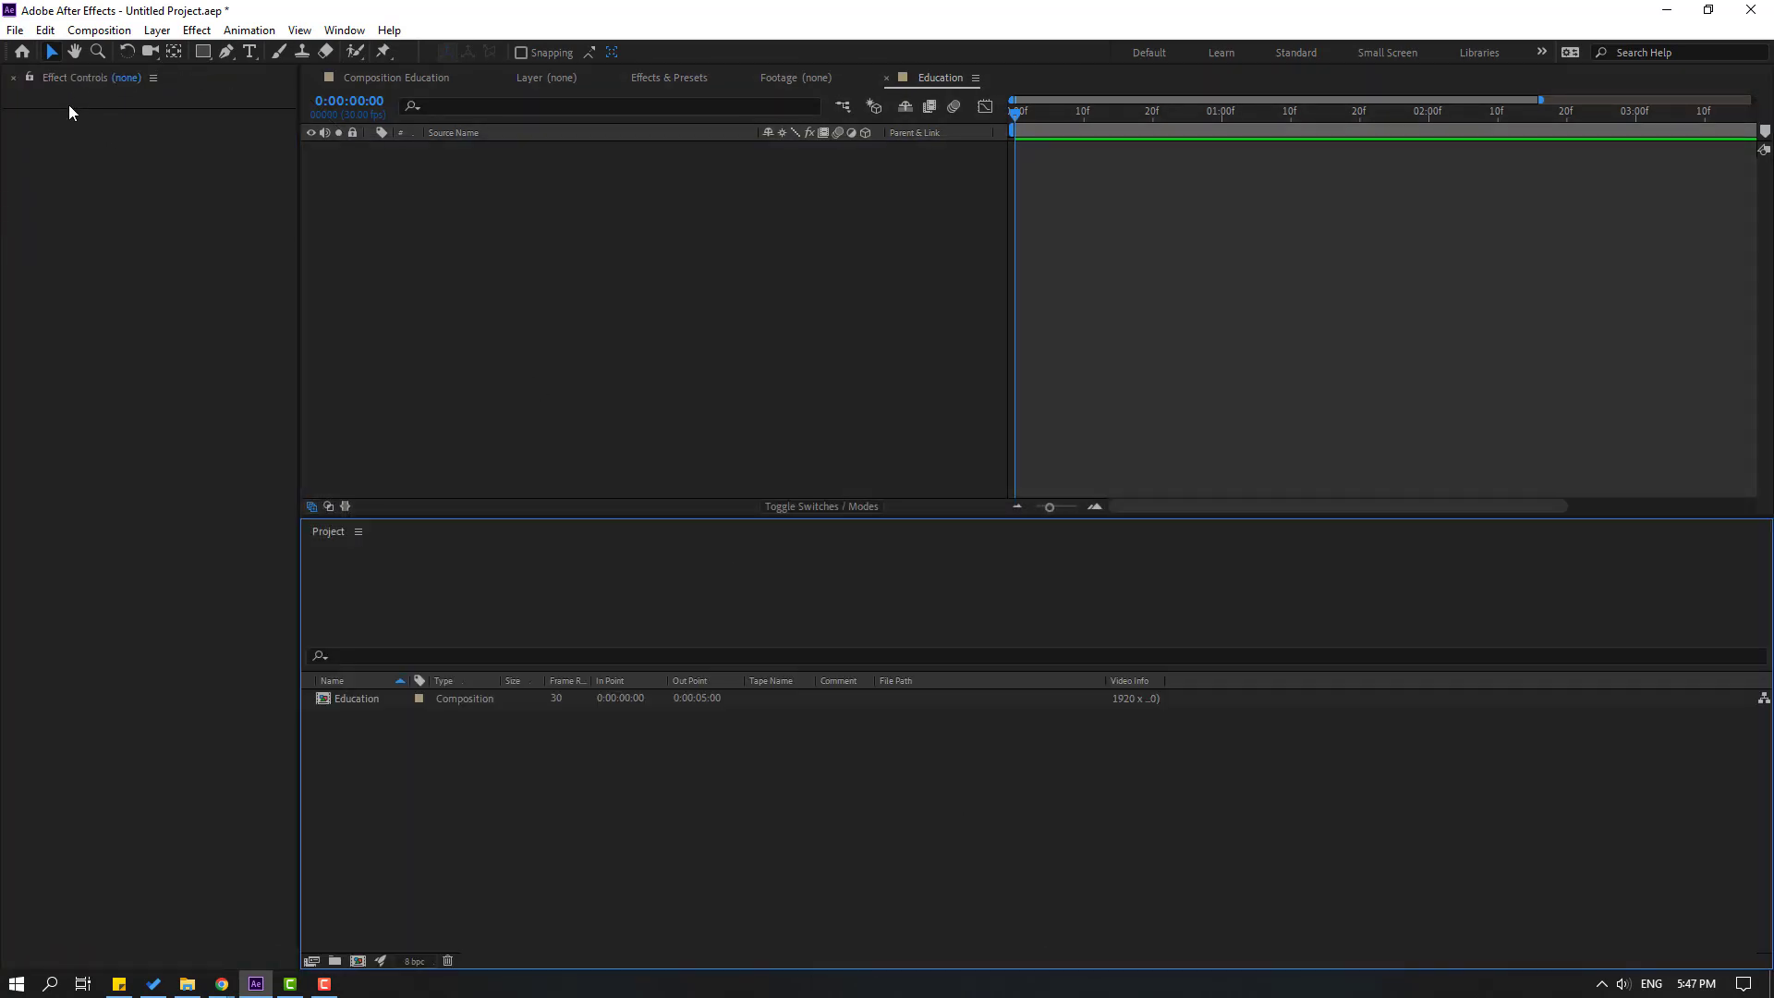
{"action": "left_click_drag", "start_coordinate": [70, 85], "coordinate": [1007, 276]}
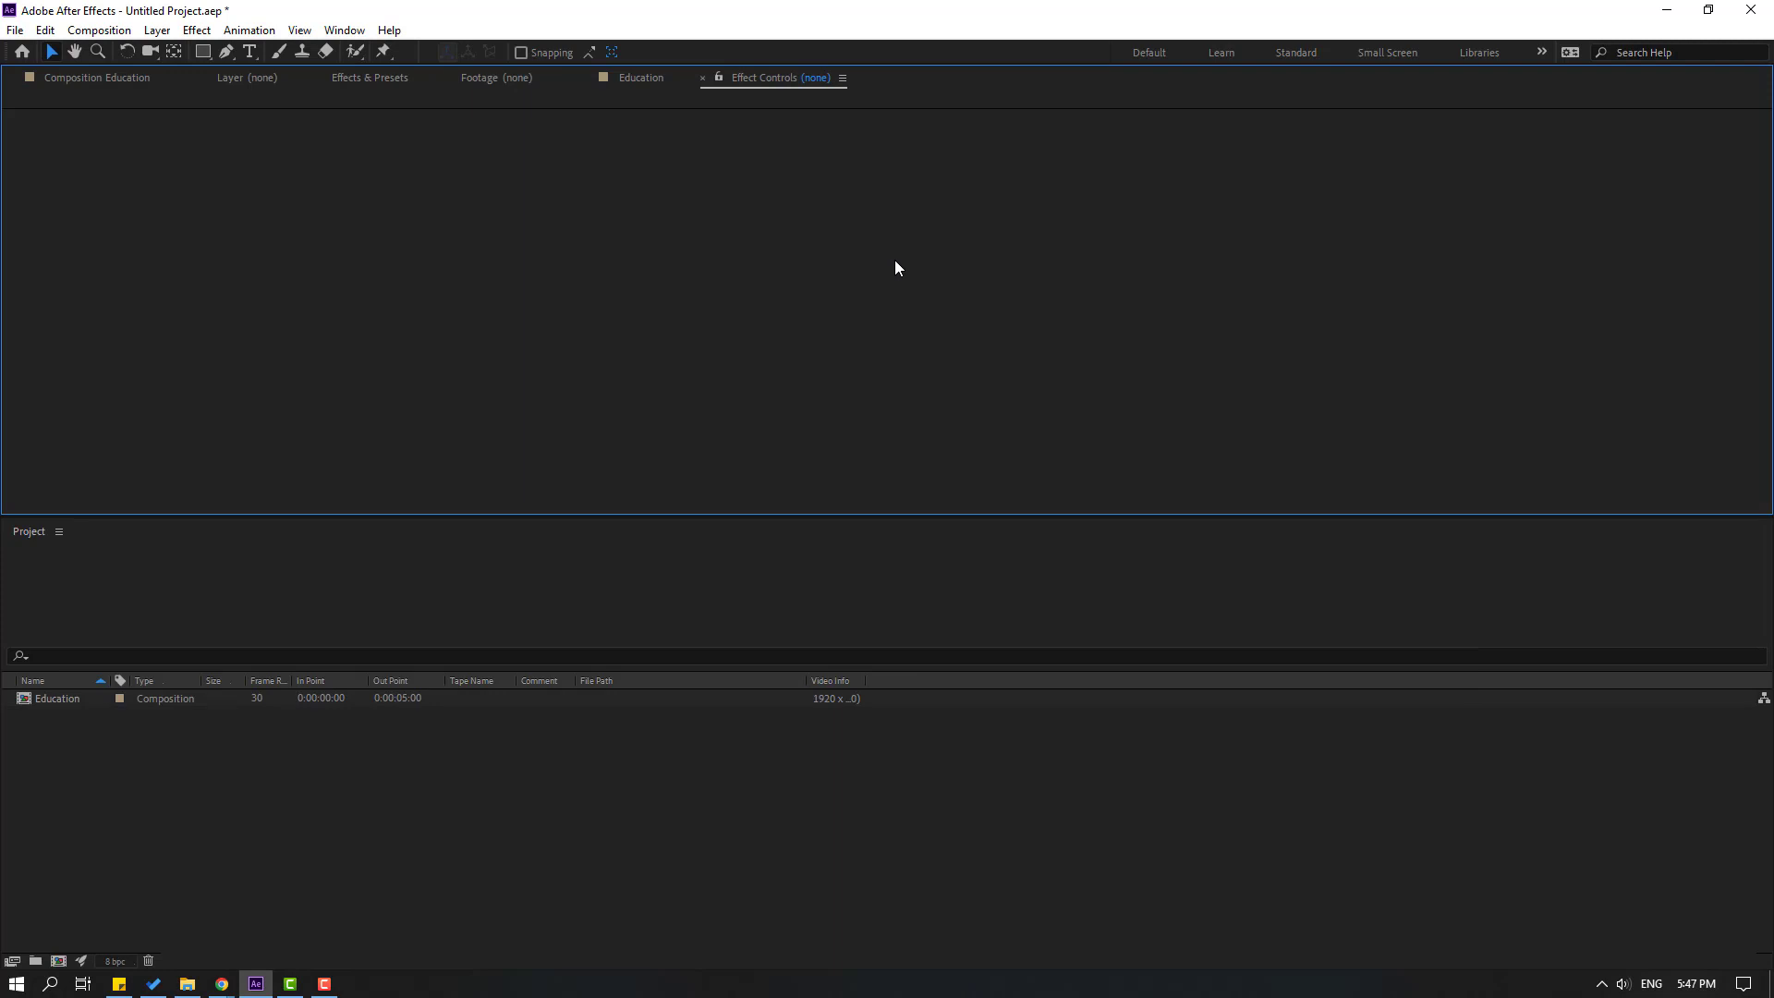
Step: Reset the All Panels workspace to its saved layout from the workspace menu
{"action": "left_click", "coordinate": [345, 30]}
{"action": "mouse_move", "coordinate": [344, 53]}
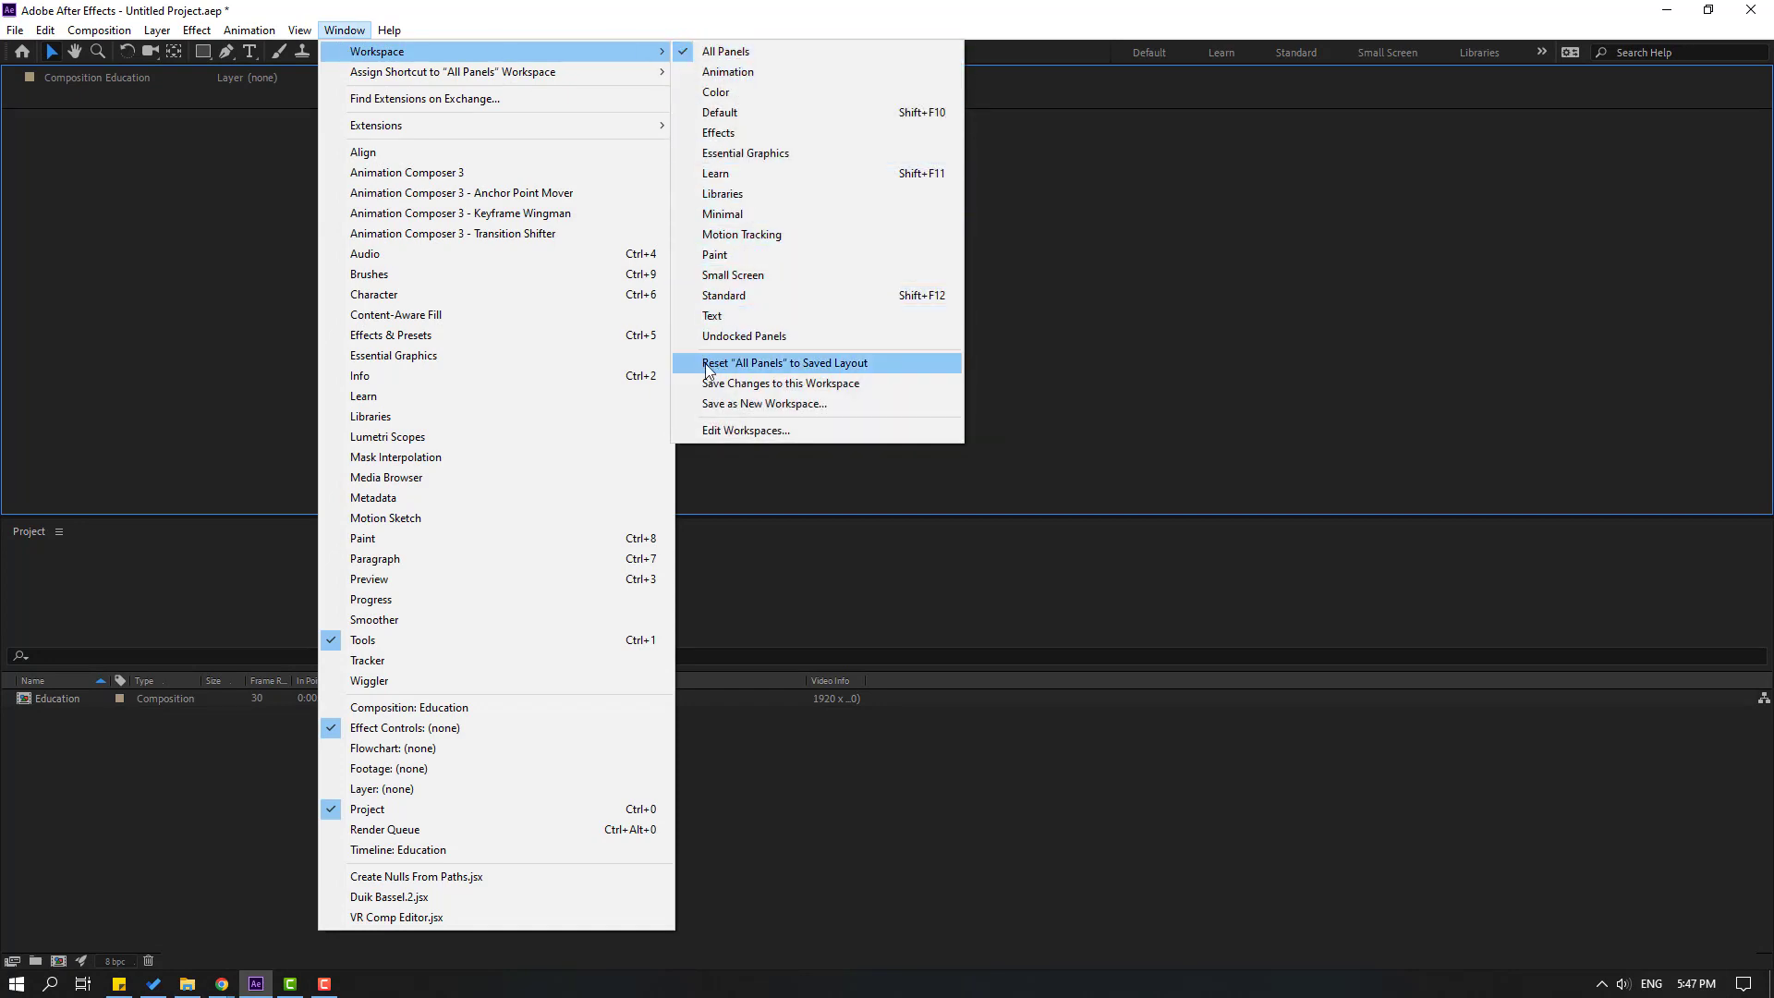
{"action": "left_click", "coordinate": [867, 366]}
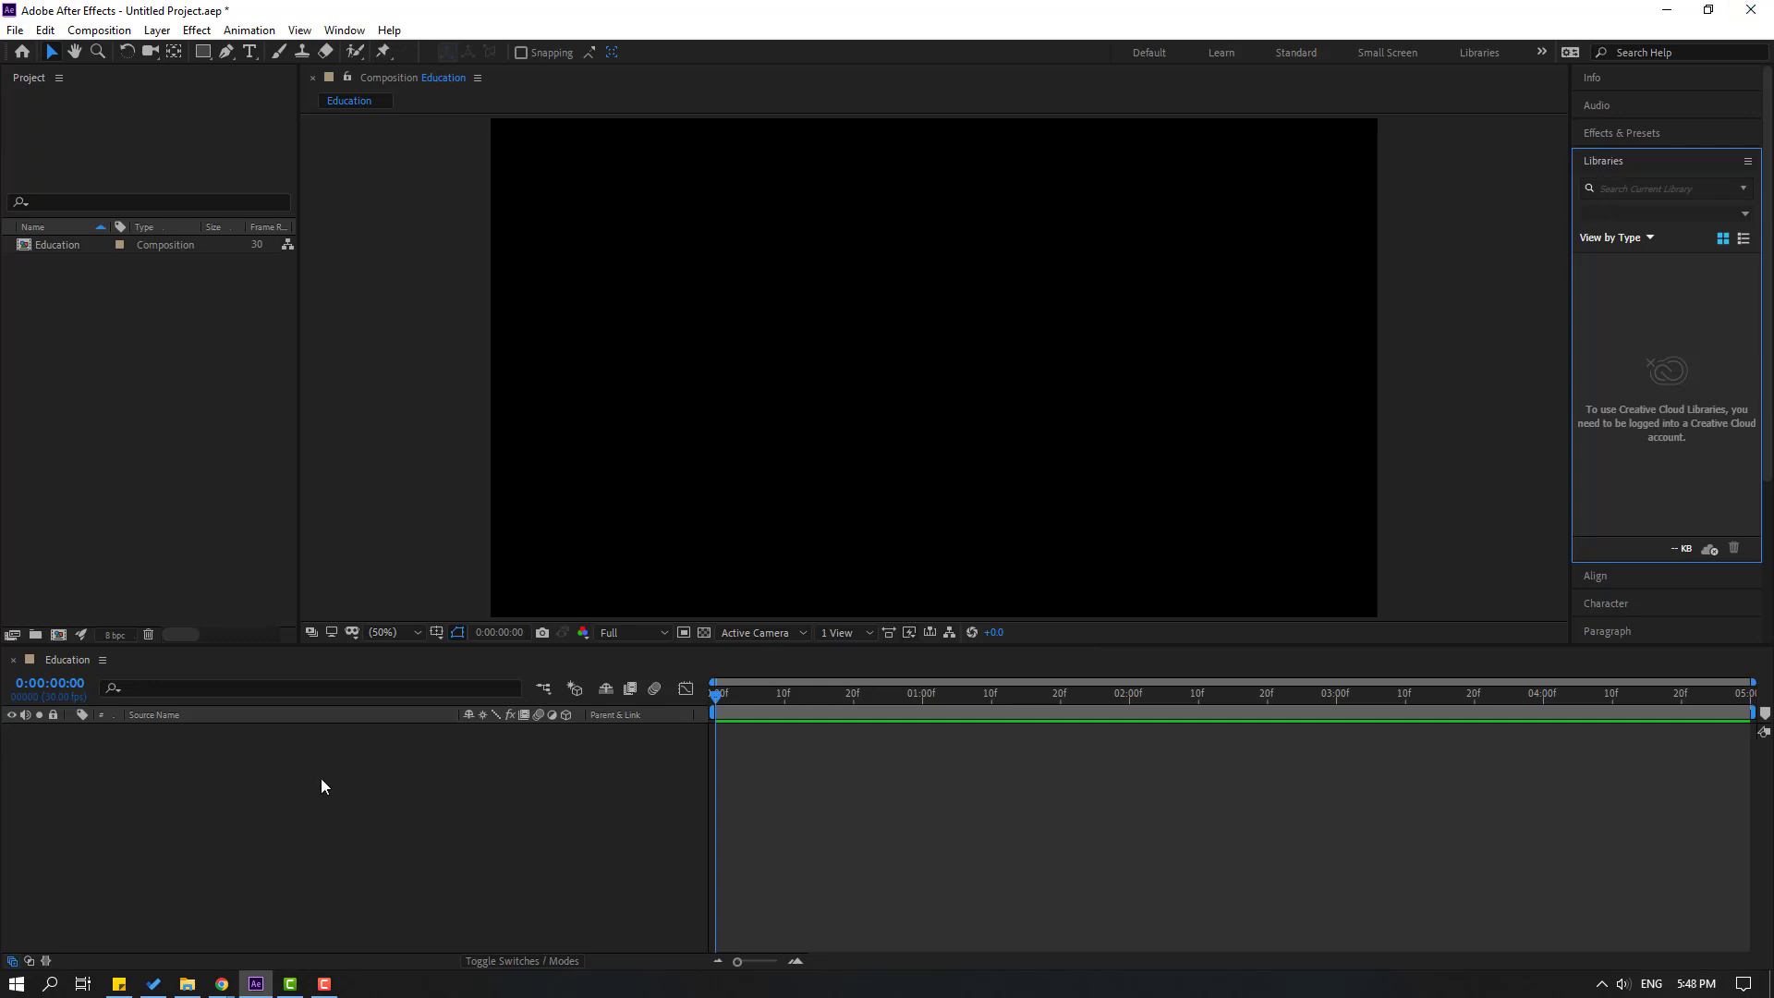
Step: Move the Education timeline into the left column above the Project panel
{"action": "left_click_drag", "start_coordinate": [63, 662], "coordinate": [258, 109]}
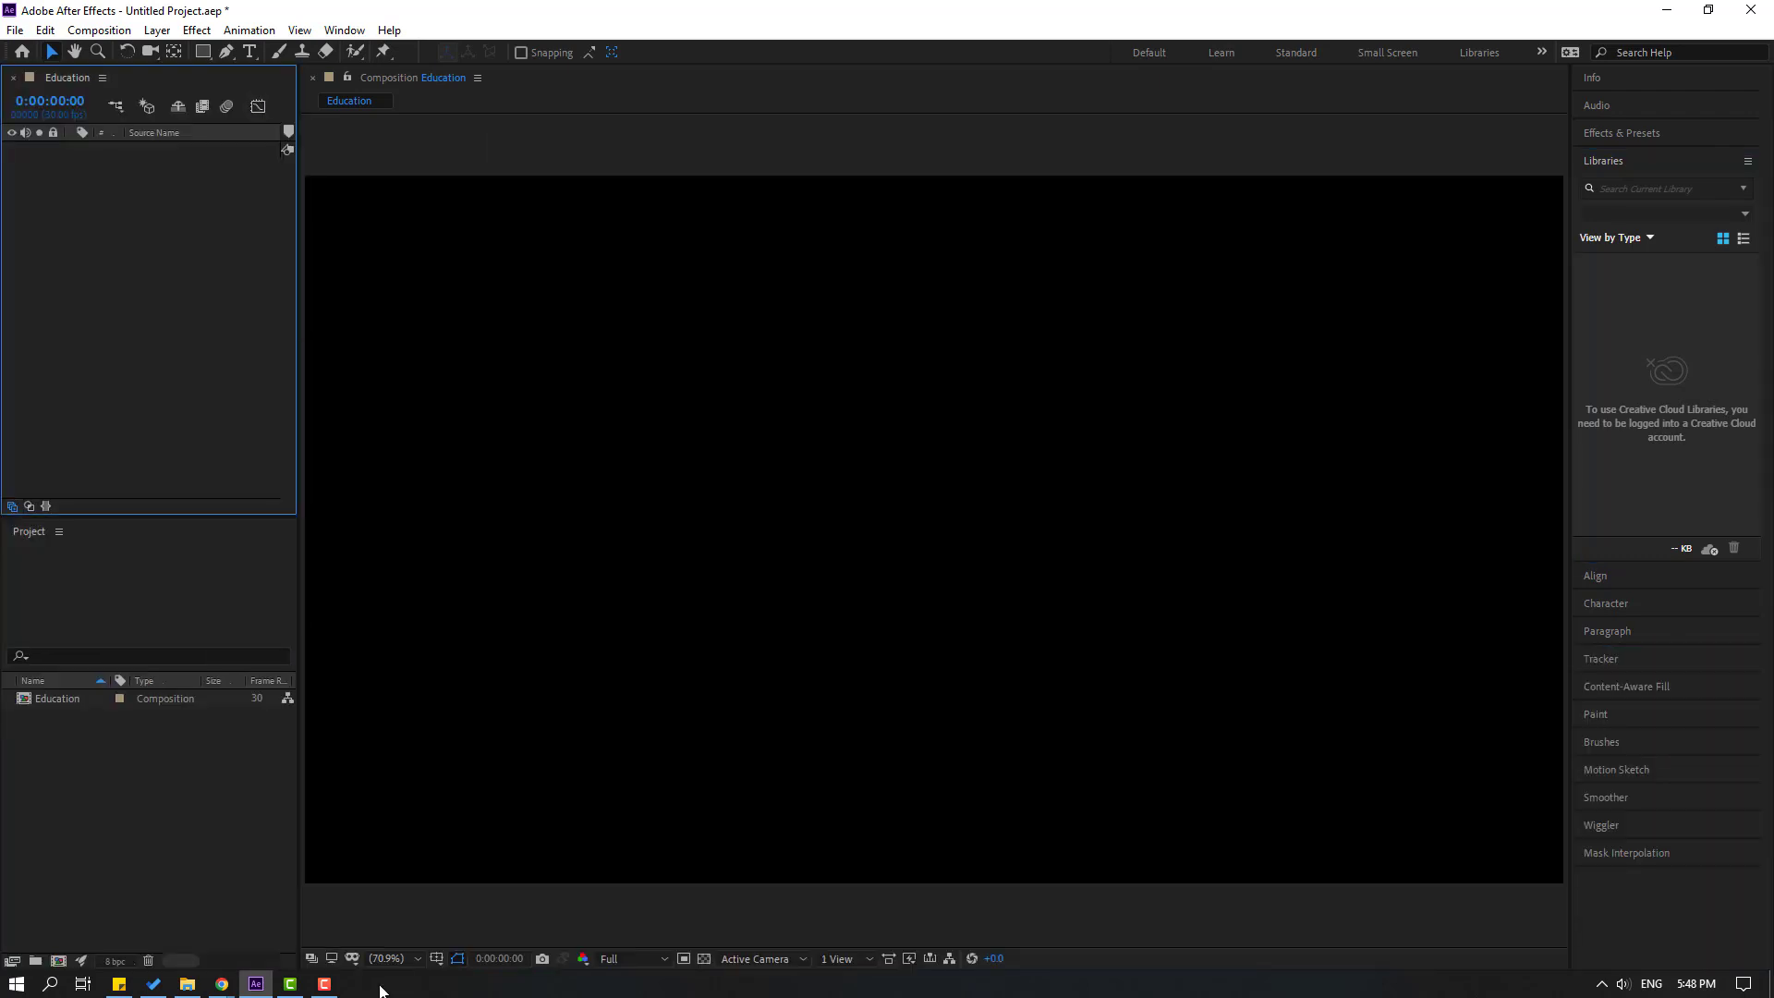
{"action": "left_click", "coordinate": [59, 532]}
{"action": "left_click", "coordinate": [31, 534]}
Step: Dock Project in the right-hand stack and widen the timeline beside the viewer
{"action": "left_click_drag", "start_coordinate": [30, 530], "coordinate": [1694, 147]}
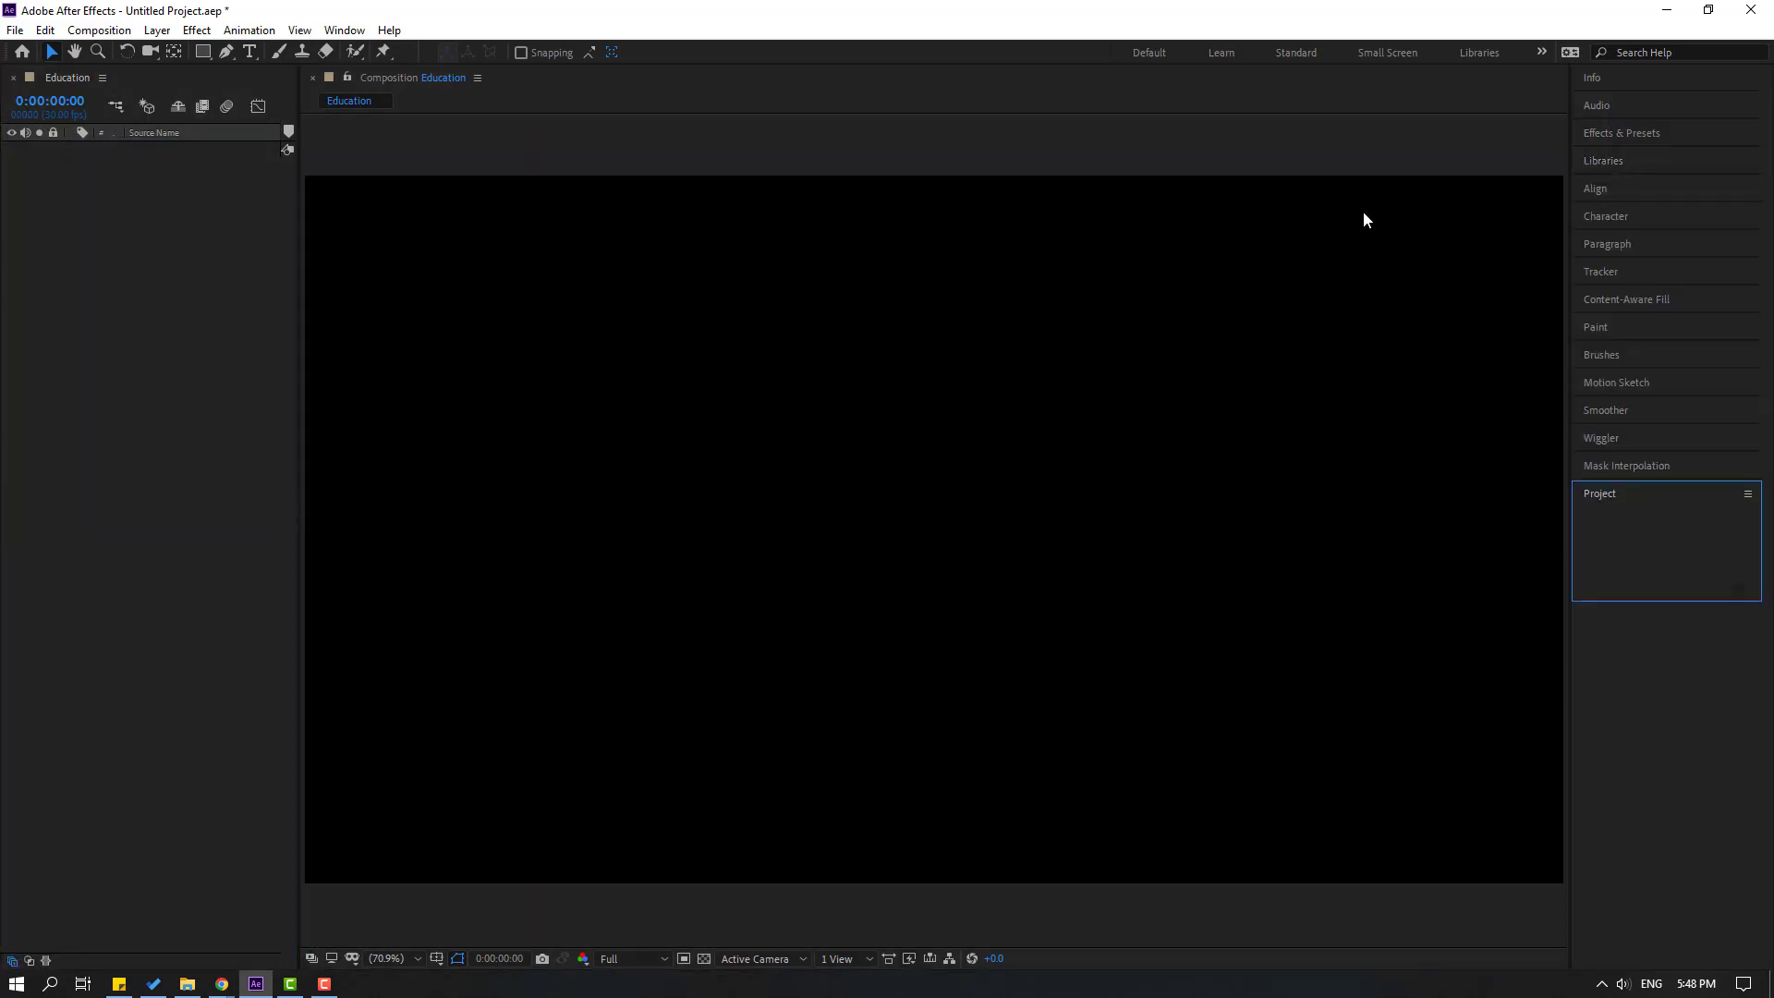
{"action": "left_click_drag", "start_coordinate": [299, 168], "coordinate": [700, 173]}
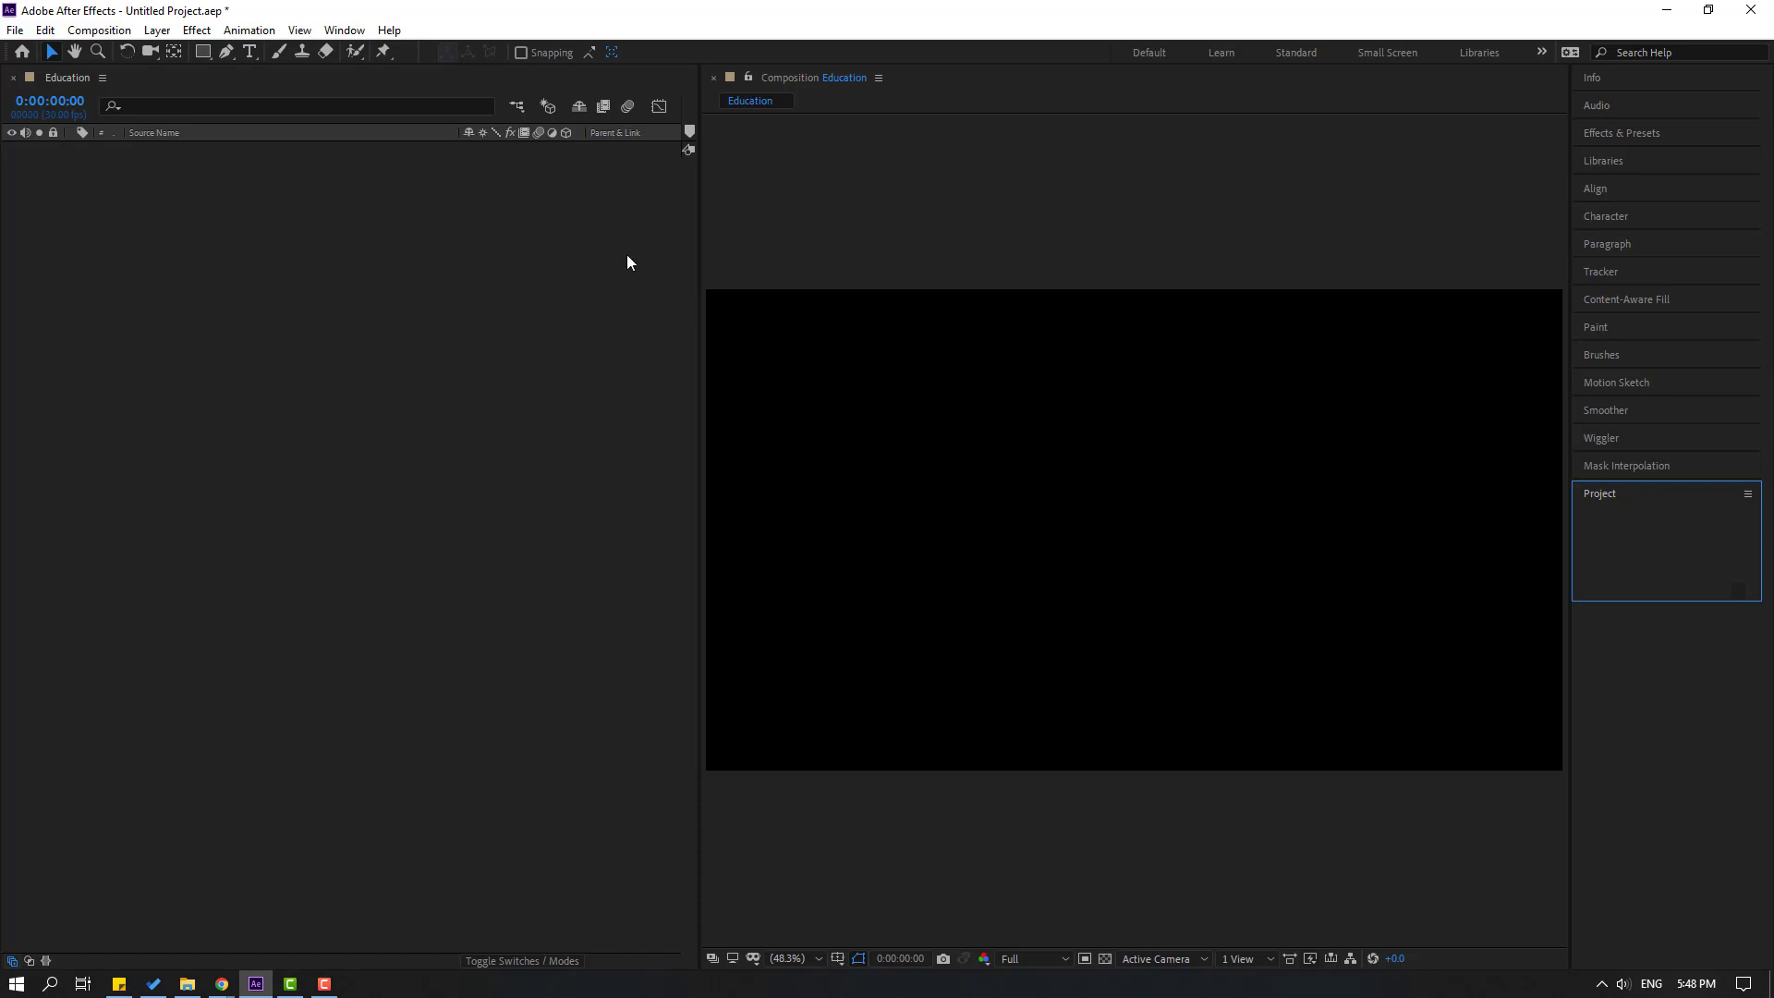
{"action": "left_click_drag", "start_coordinate": [699, 232], "coordinate": [709, 233]}
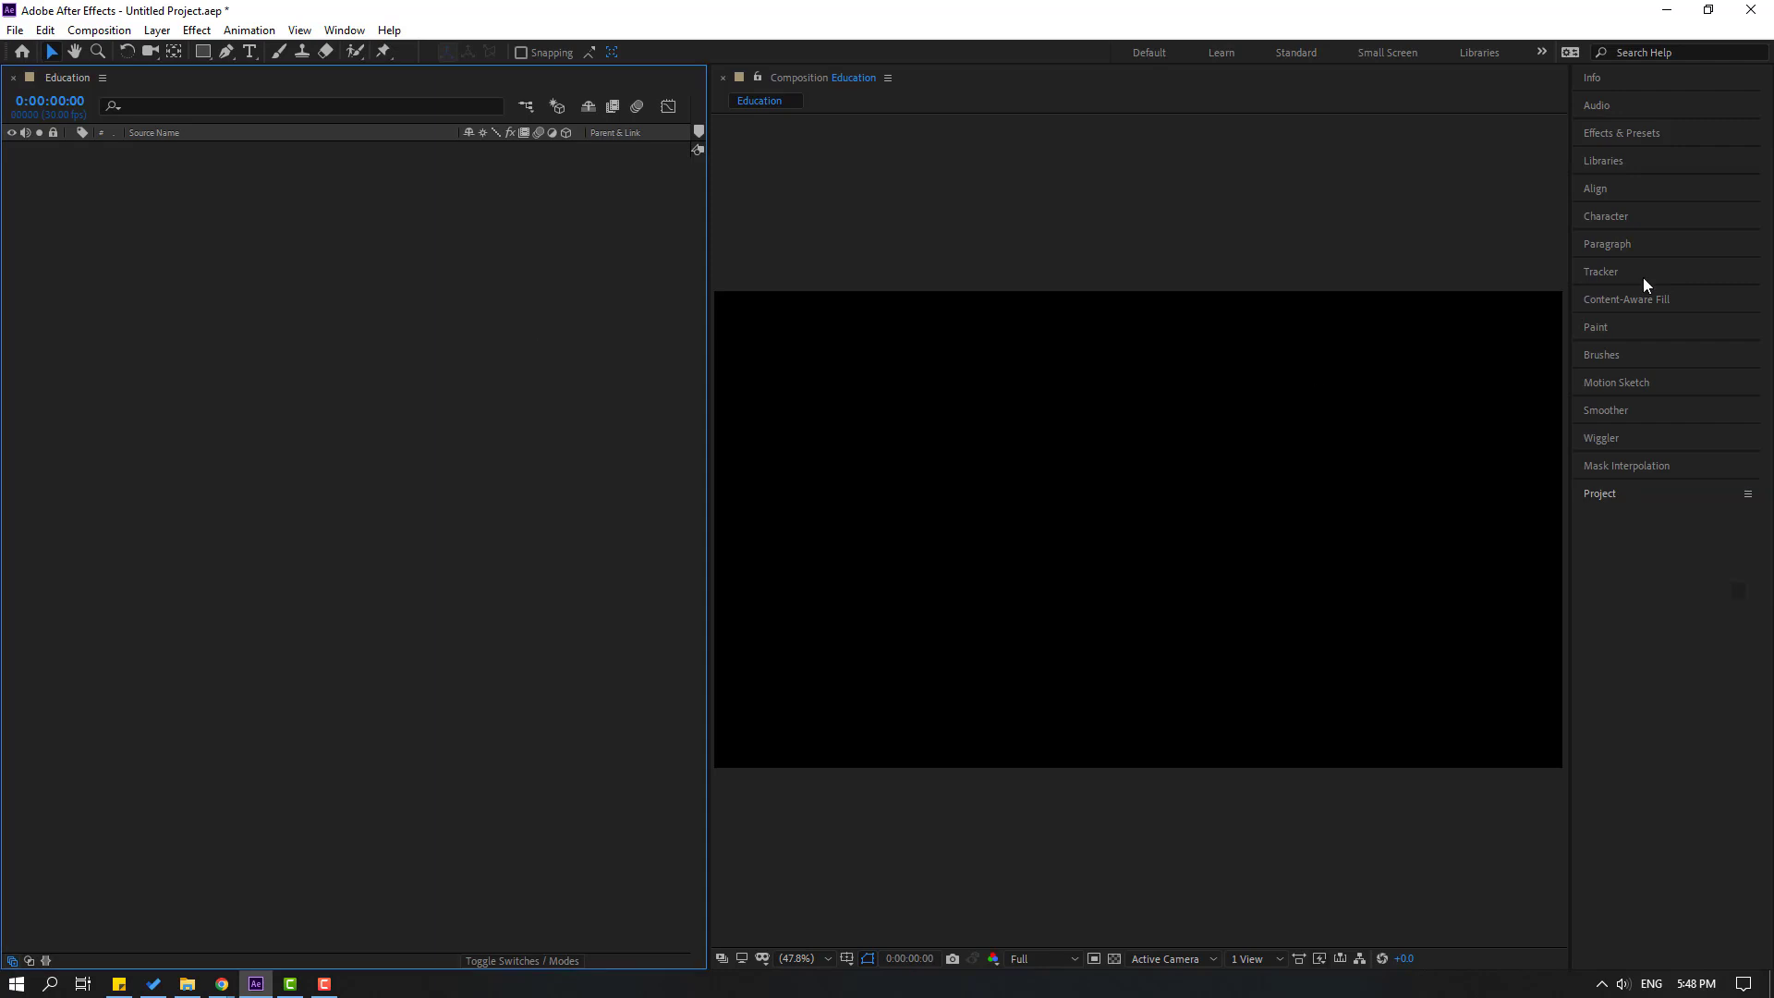
Step: Close the Paragraph, Tracker, Content-Aware Fill and Paint panels via their panel menus
{"action": "left_click", "coordinate": [1605, 246]}
{"action": "left_click", "coordinate": [1748, 245]}
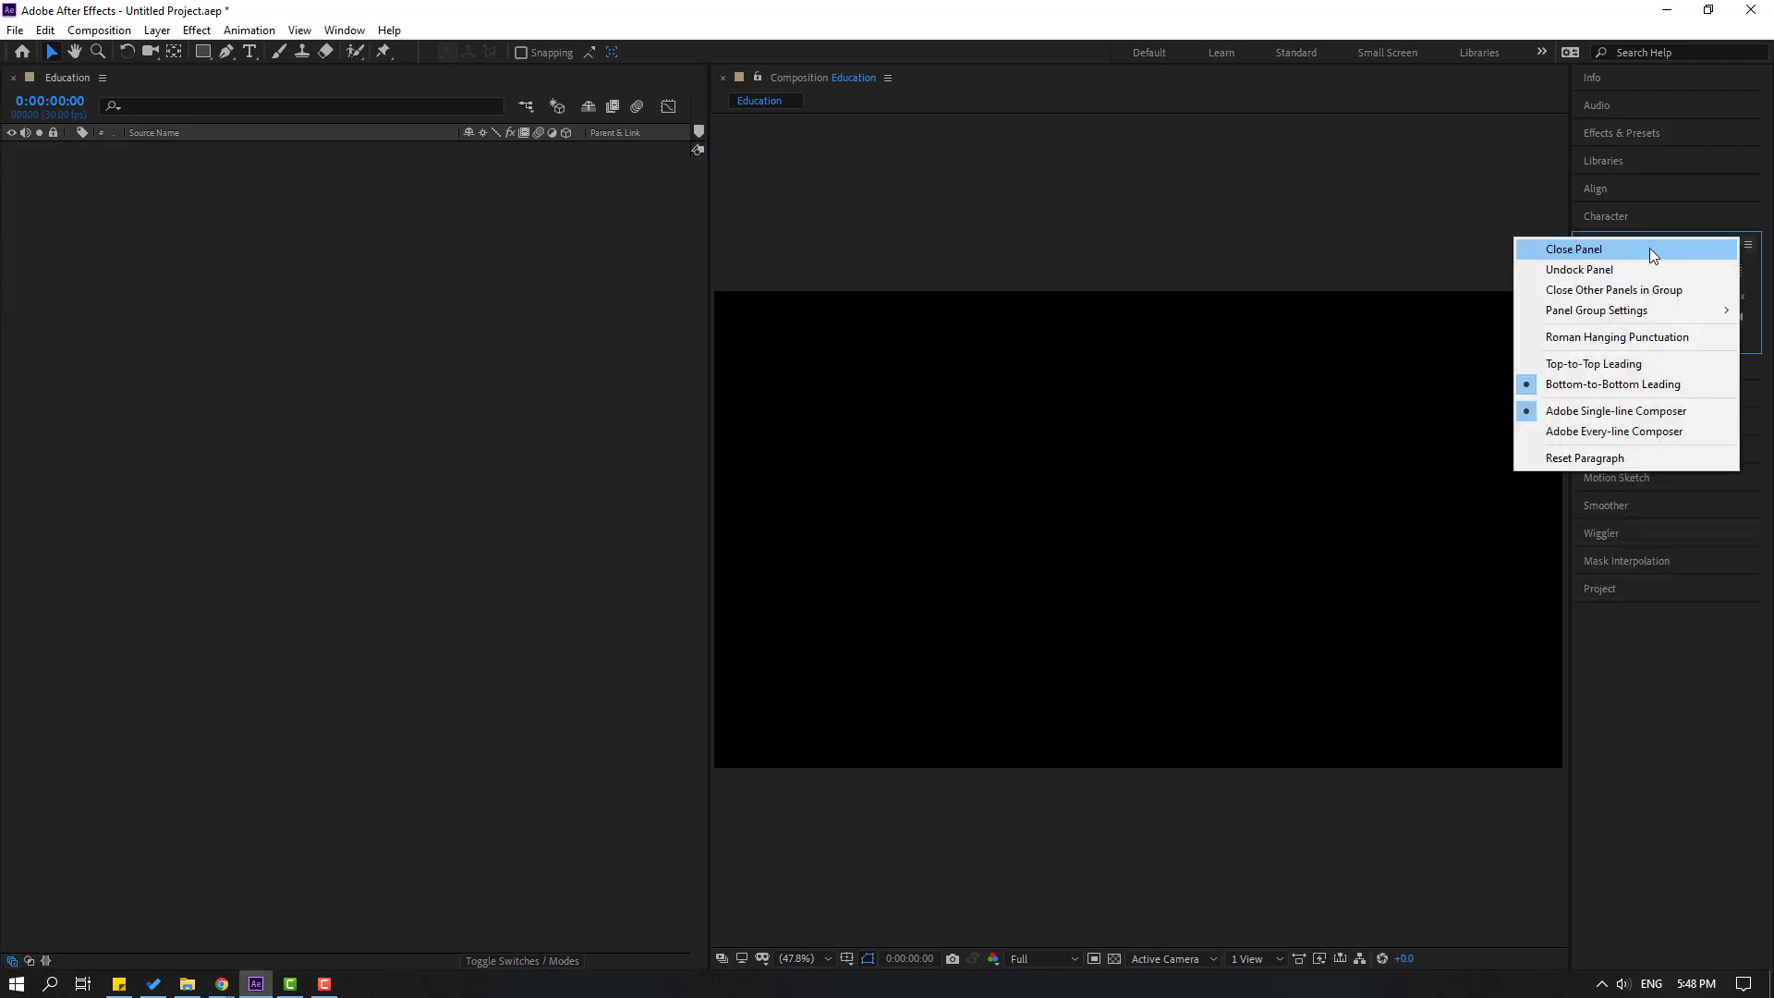
{"action": "left_click", "coordinate": [1628, 249]}
{"action": "left_click", "coordinate": [1748, 245]}
{"action": "left_click", "coordinate": [1622, 248]}
{"action": "left_click", "coordinate": [1746, 245]}
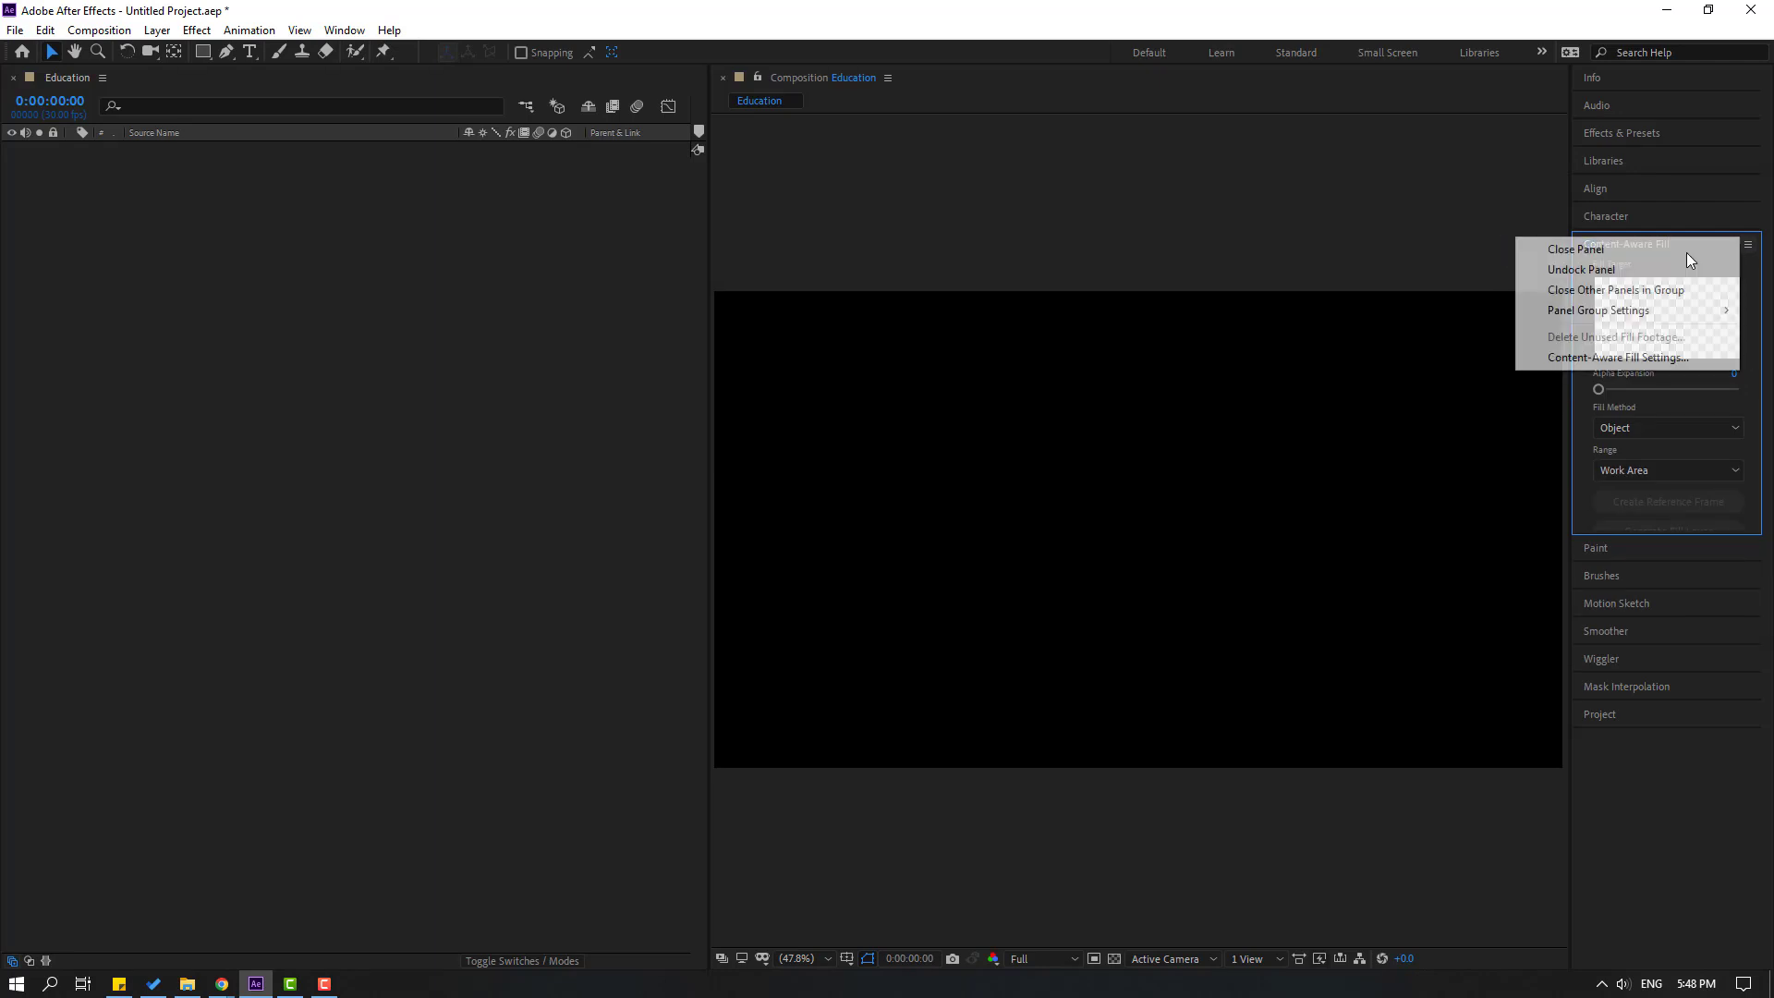
{"action": "left_click", "coordinate": [1721, 249]}
{"action": "left_click", "coordinate": [1748, 245]}
{"action": "left_click", "coordinate": [1645, 248]}
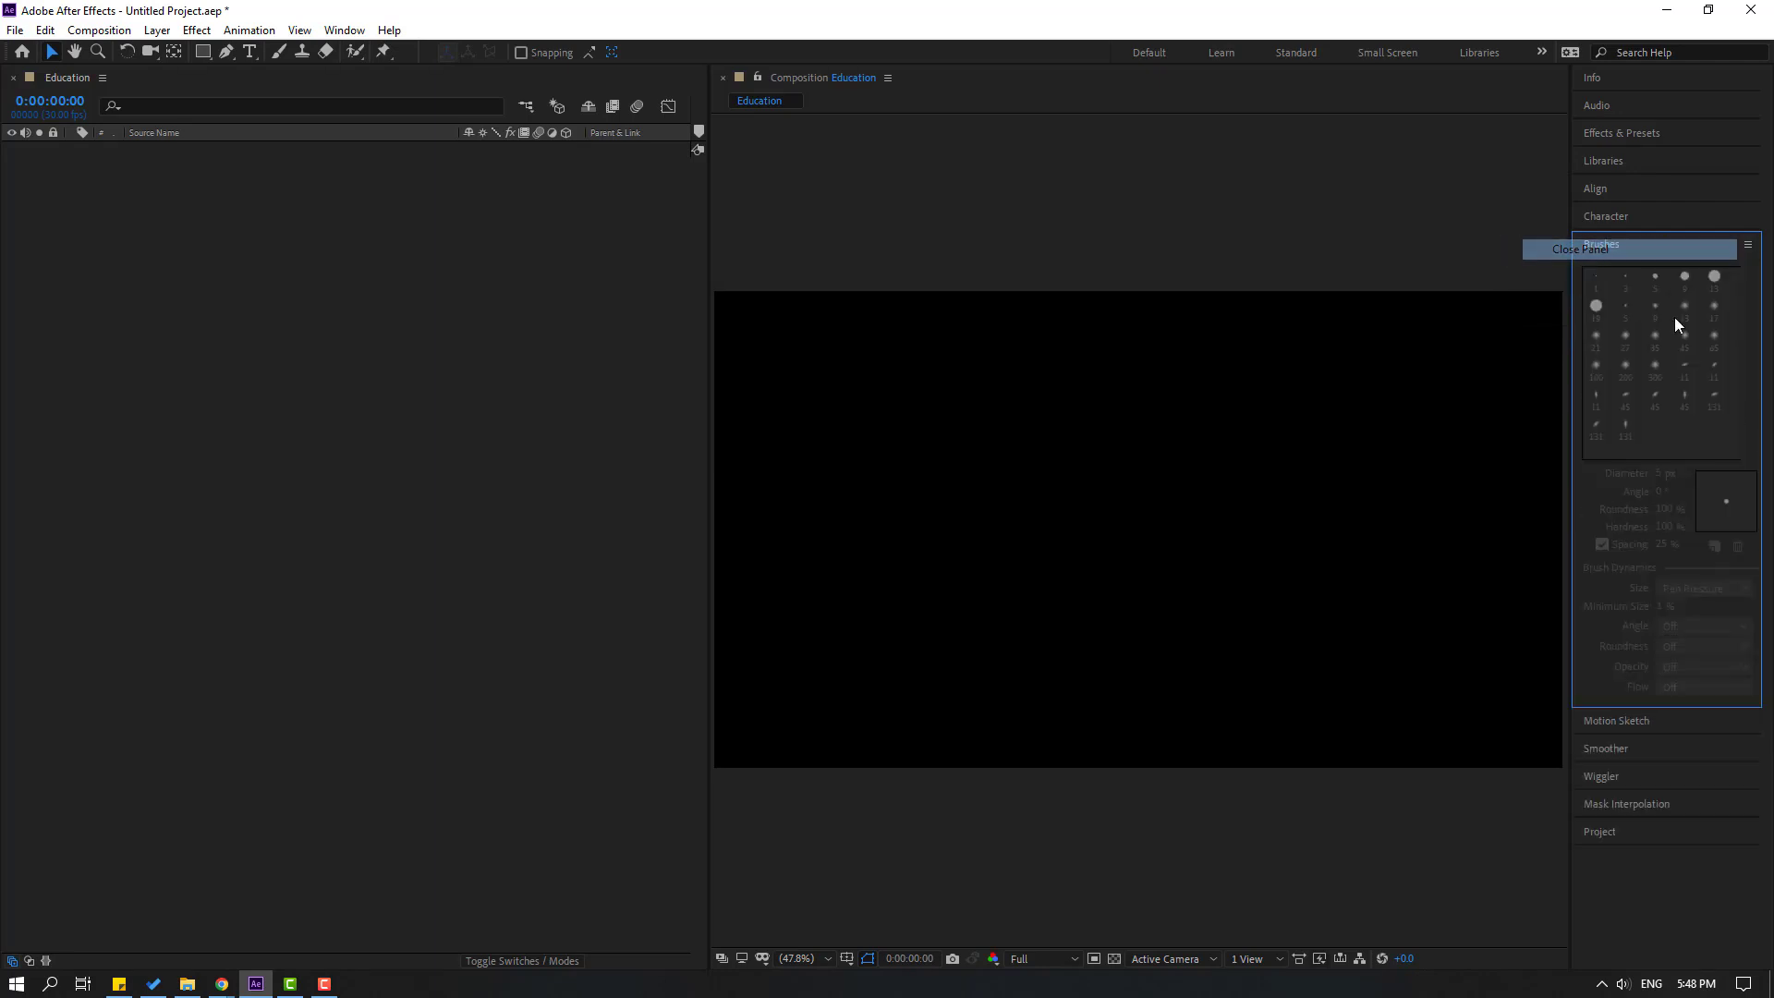
Step: Close the Brushes, Motion Sketch, Smoother, Wiggler and Mask Interpolation panels
{"action": "left_click", "coordinate": [1748, 245]}
{"action": "left_click", "coordinate": [1649, 249]}
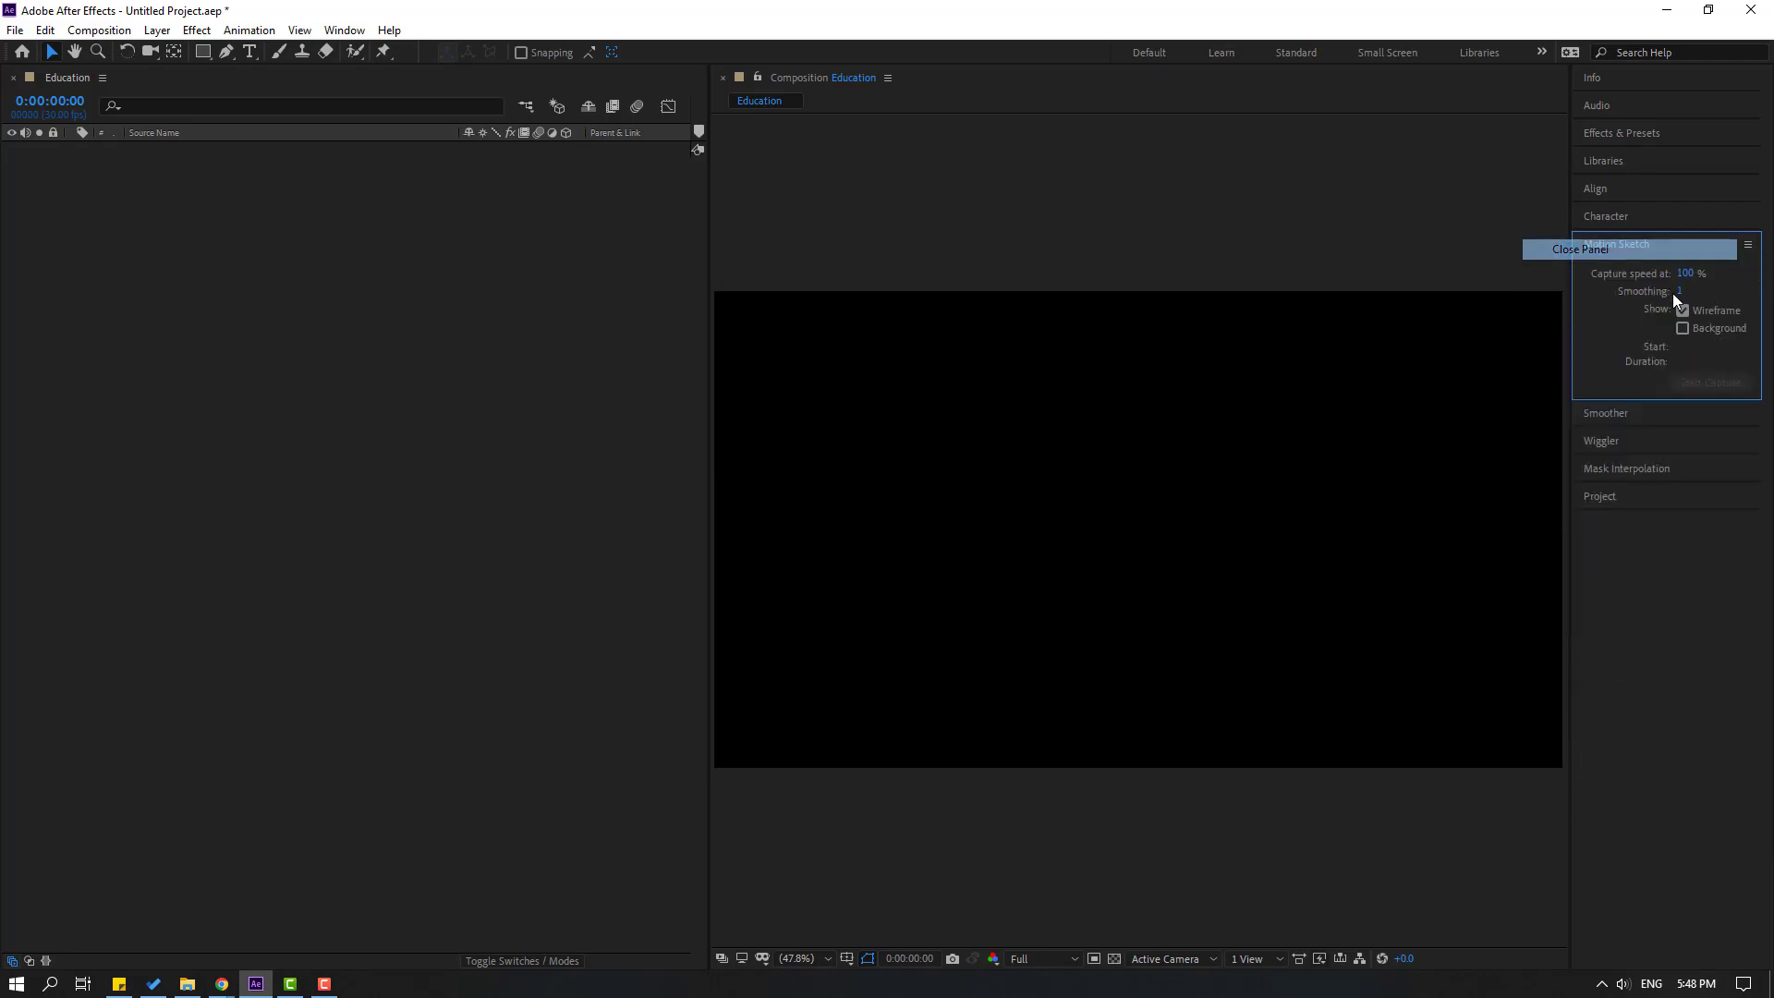
{"action": "left_click", "coordinate": [1748, 244]}
{"action": "left_click", "coordinate": [1637, 248]}
{"action": "left_click", "coordinate": [1748, 245]}
{"action": "left_click", "coordinate": [1650, 250]}
{"action": "left_click", "coordinate": [1748, 245]}
{"action": "left_click", "coordinate": [1689, 248]}
{"action": "left_click", "coordinate": [1748, 245]}
{"action": "left_click", "coordinate": [1689, 246]}
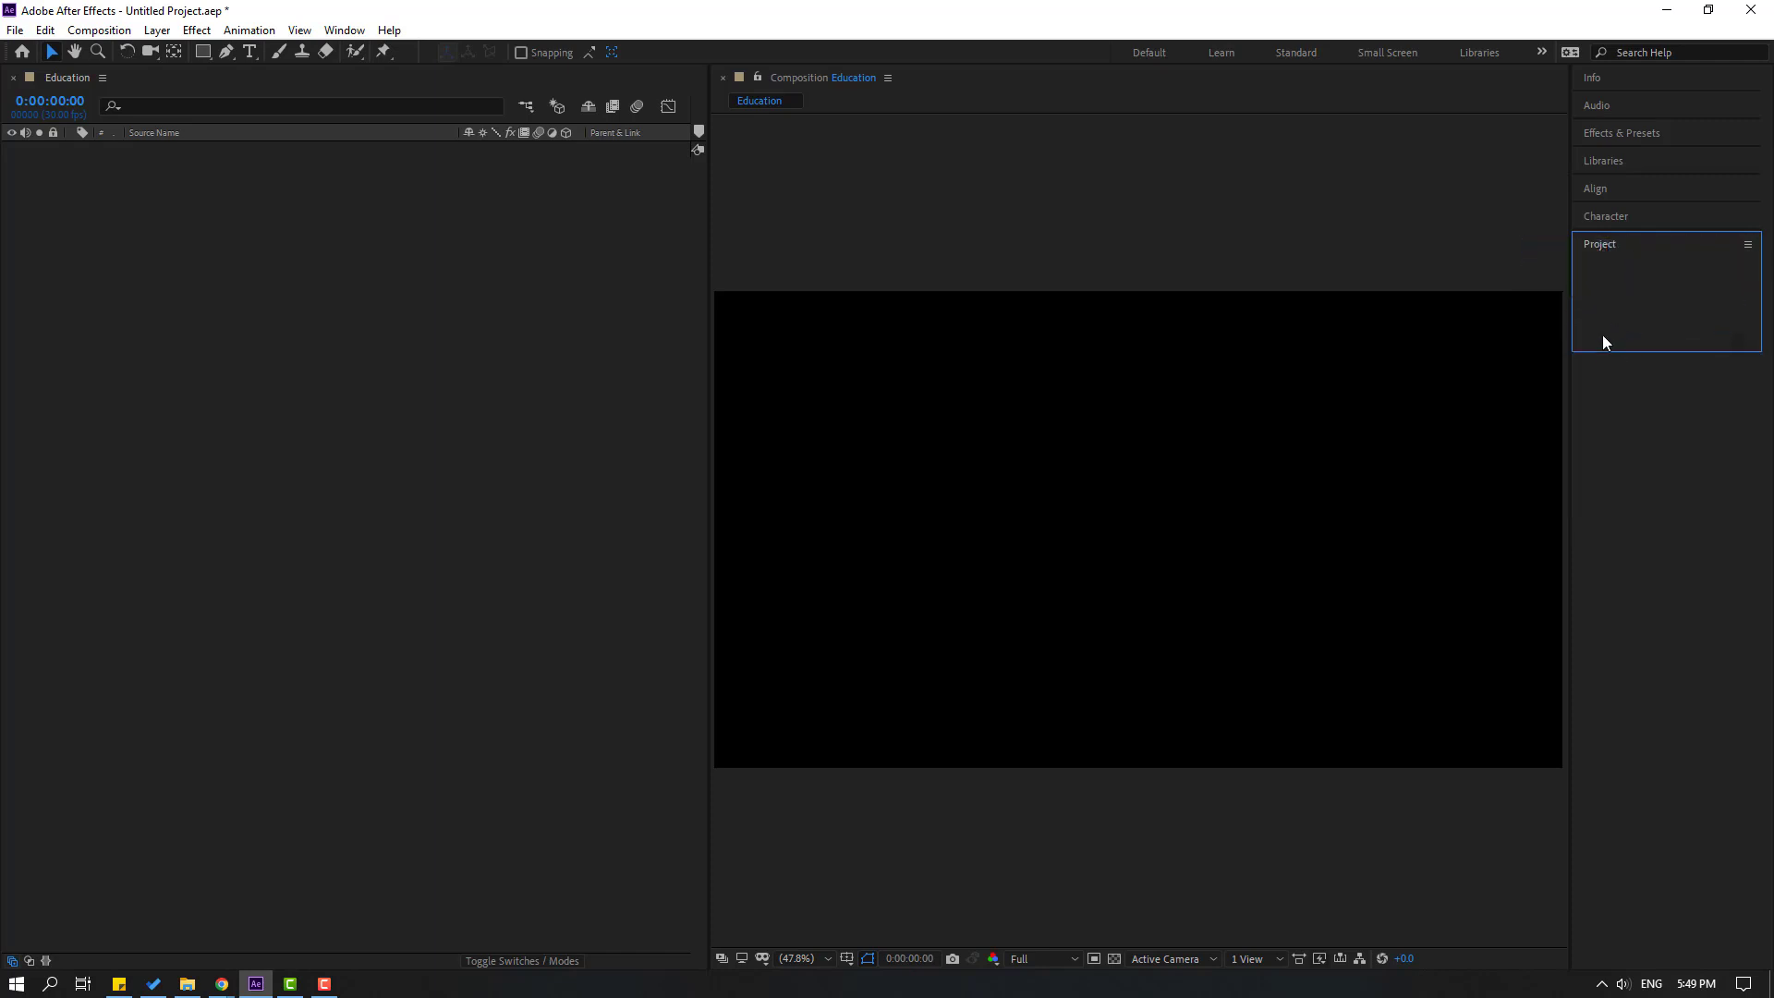
Step: Enlarge the Project panel and close the Character panel
{"action": "left_click_drag", "start_coordinate": [1603, 351], "coordinate": [1608, 929]}
{"action": "left_click", "coordinate": [1605, 217]}
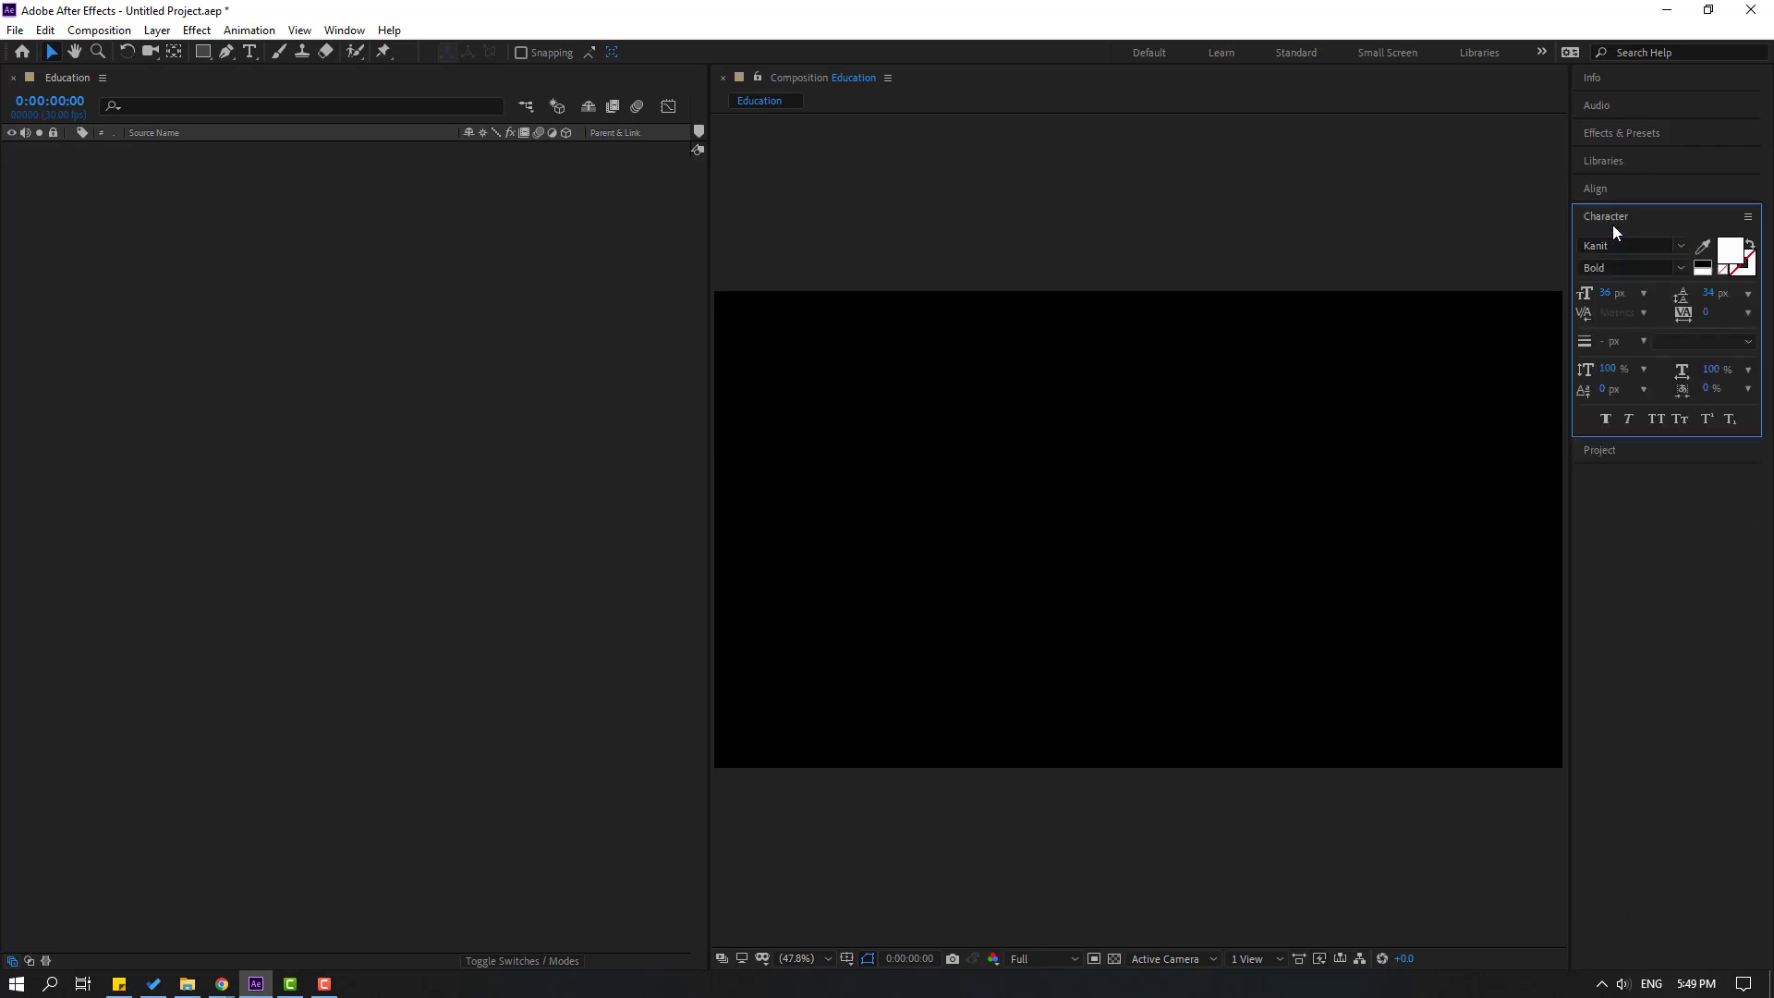
{"action": "left_click", "coordinate": [1747, 220]}
{"action": "left_click", "coordinate": [1648, 220]}
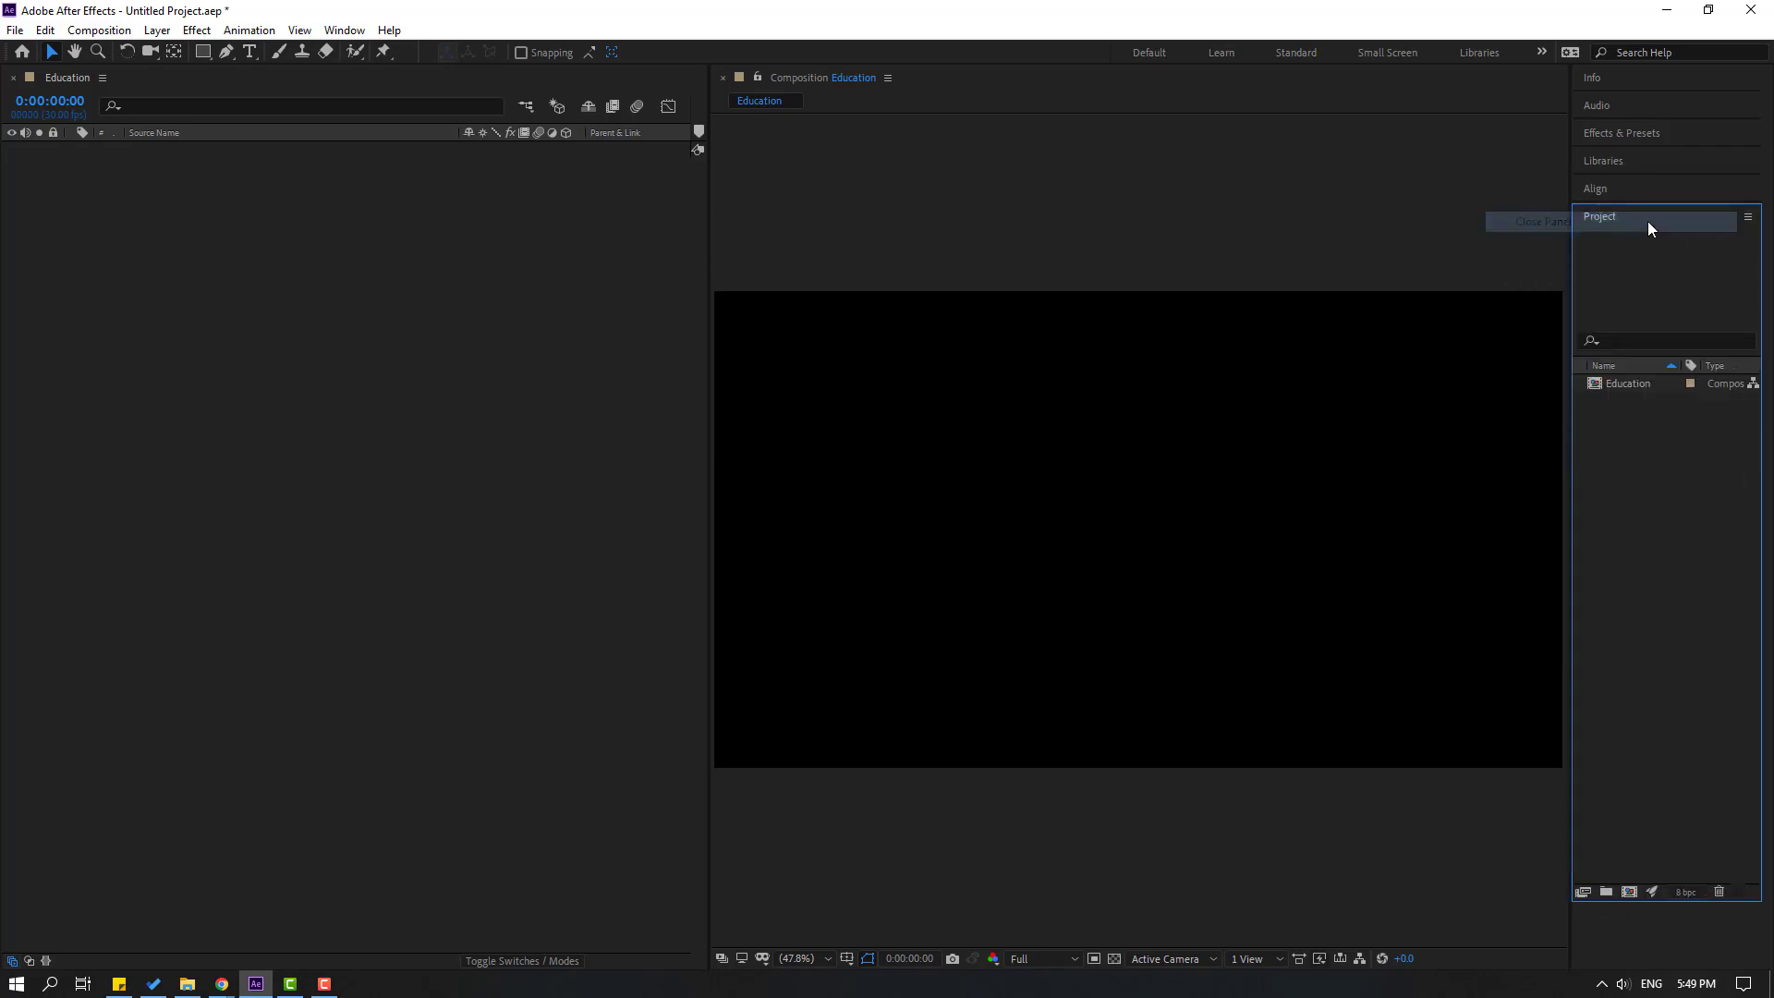
{"action": "left_click", "coordinate": [1598, 191]}
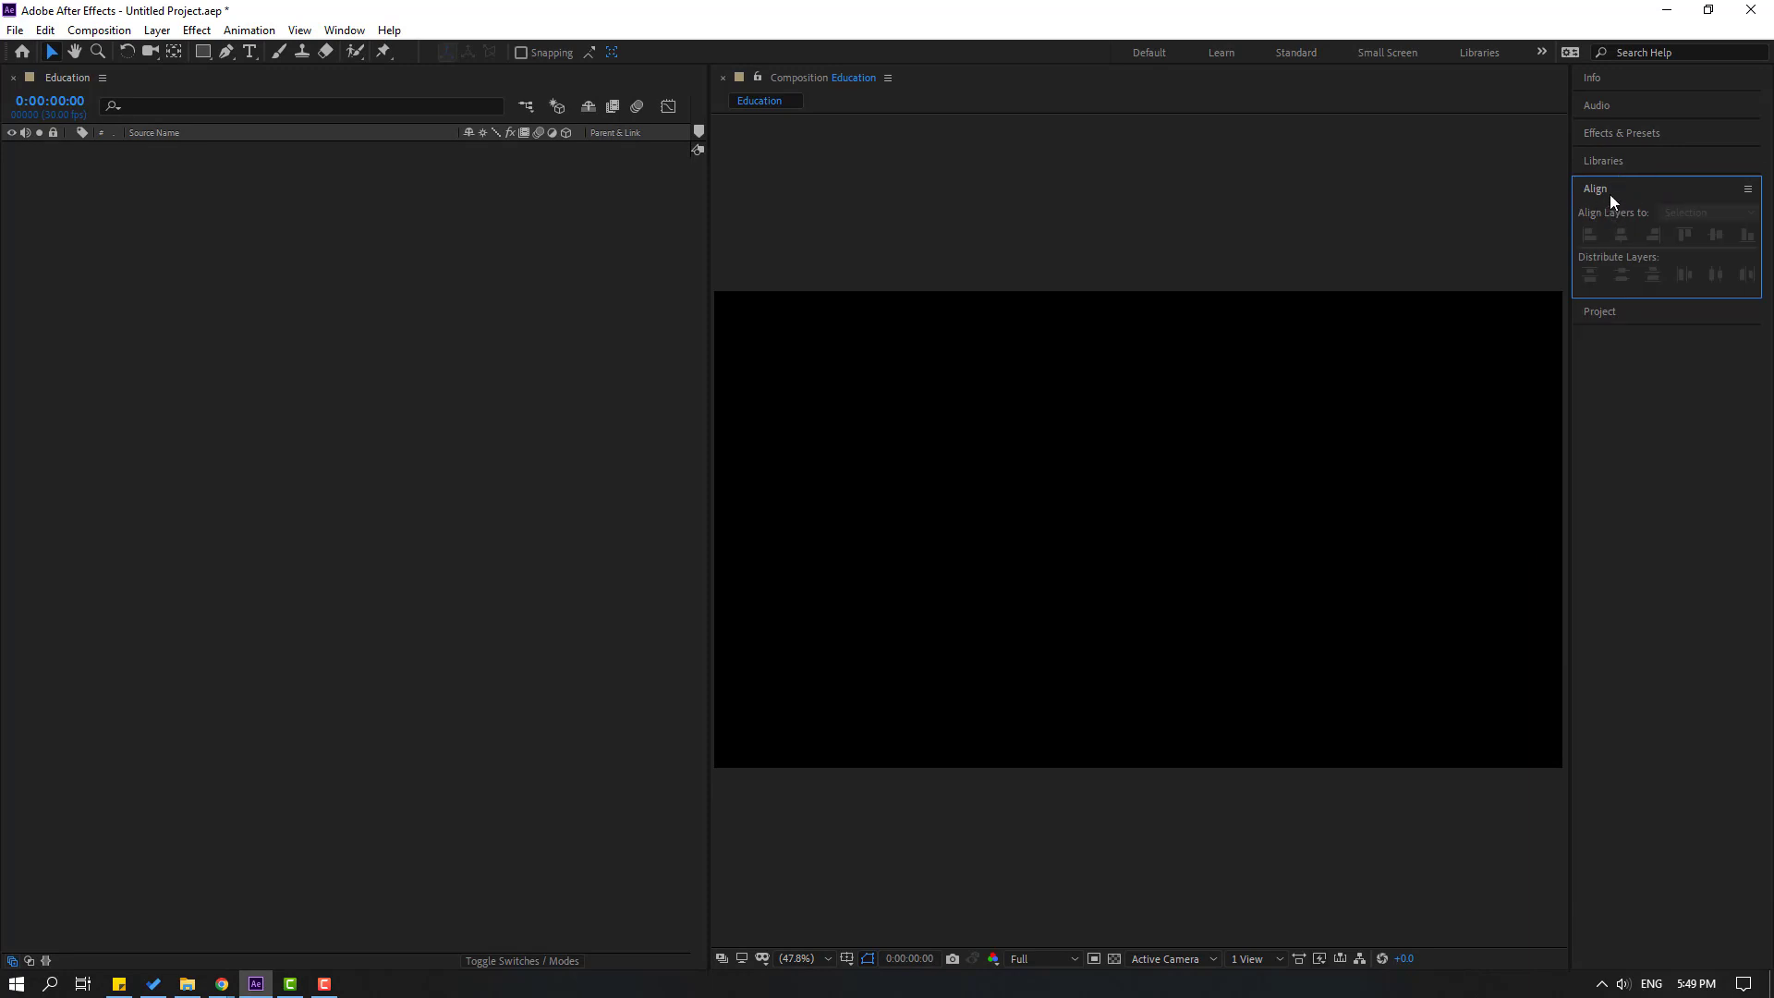
Step: Close the Libraries, Audio and Info panels from their panel menus
{"action": "left_click", "coordinate": [1604, 157]}
{"action": "left_click", "coordinate": [1747, 162]}
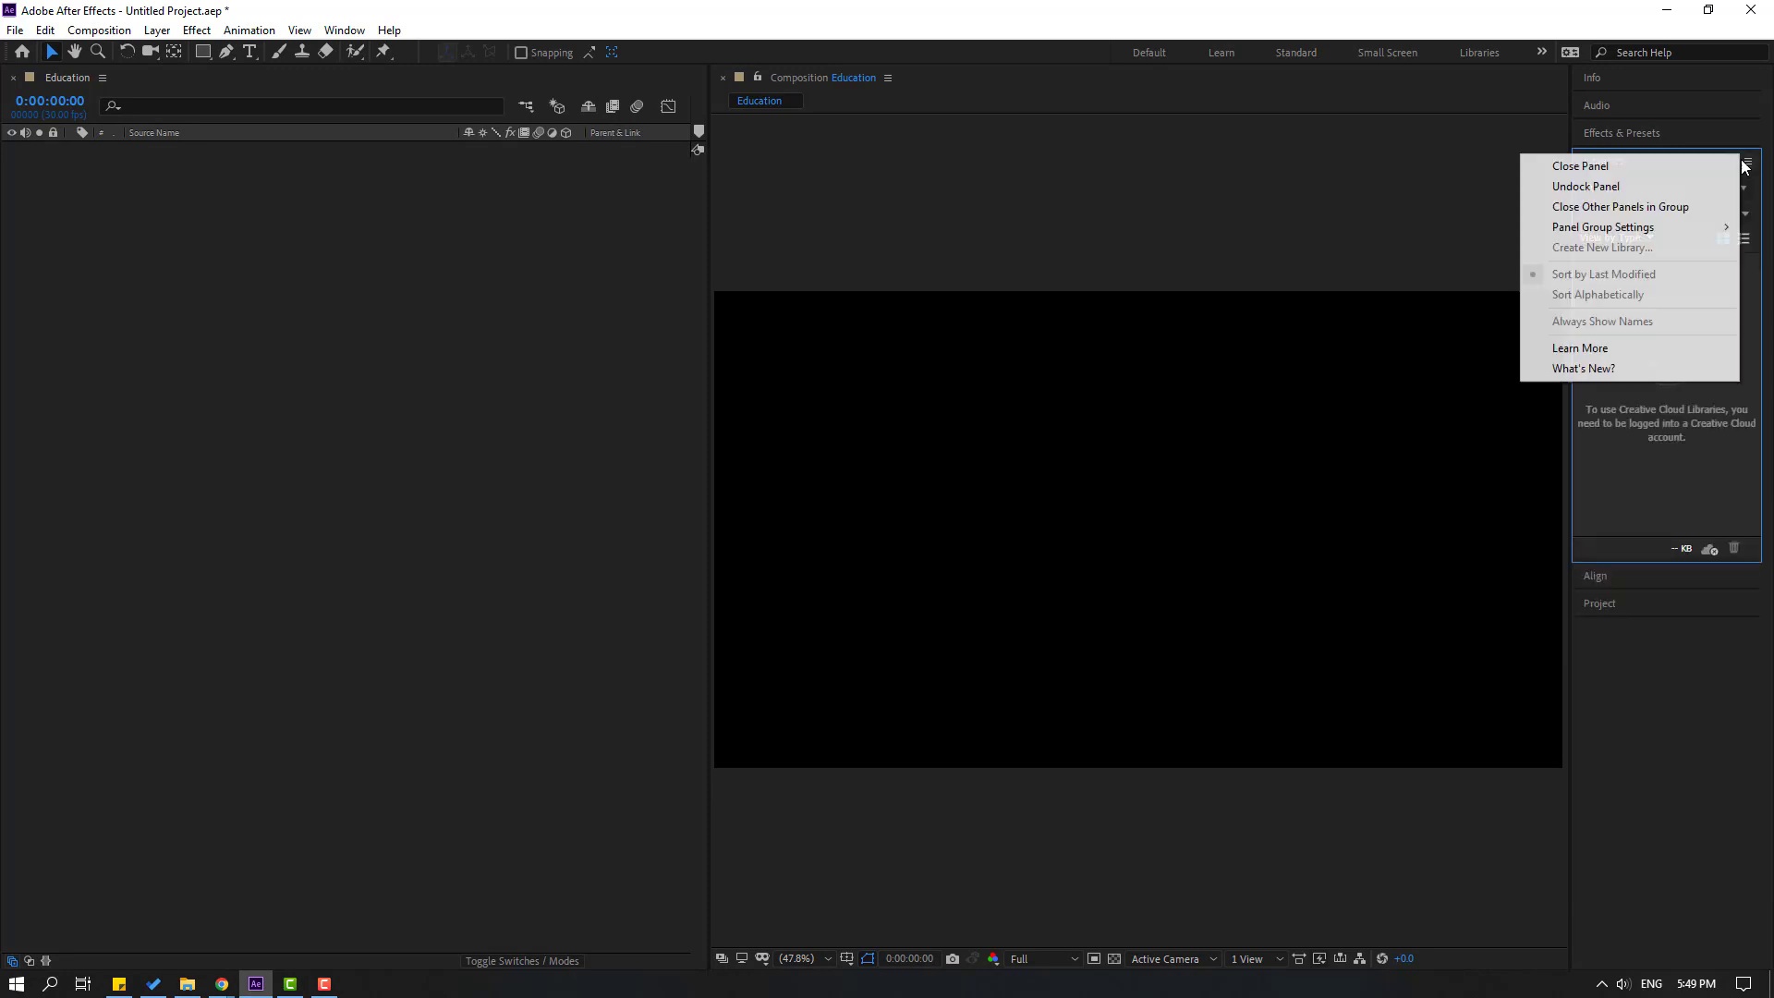
{"action": "left_click", "coordinate": [1626, 172]}
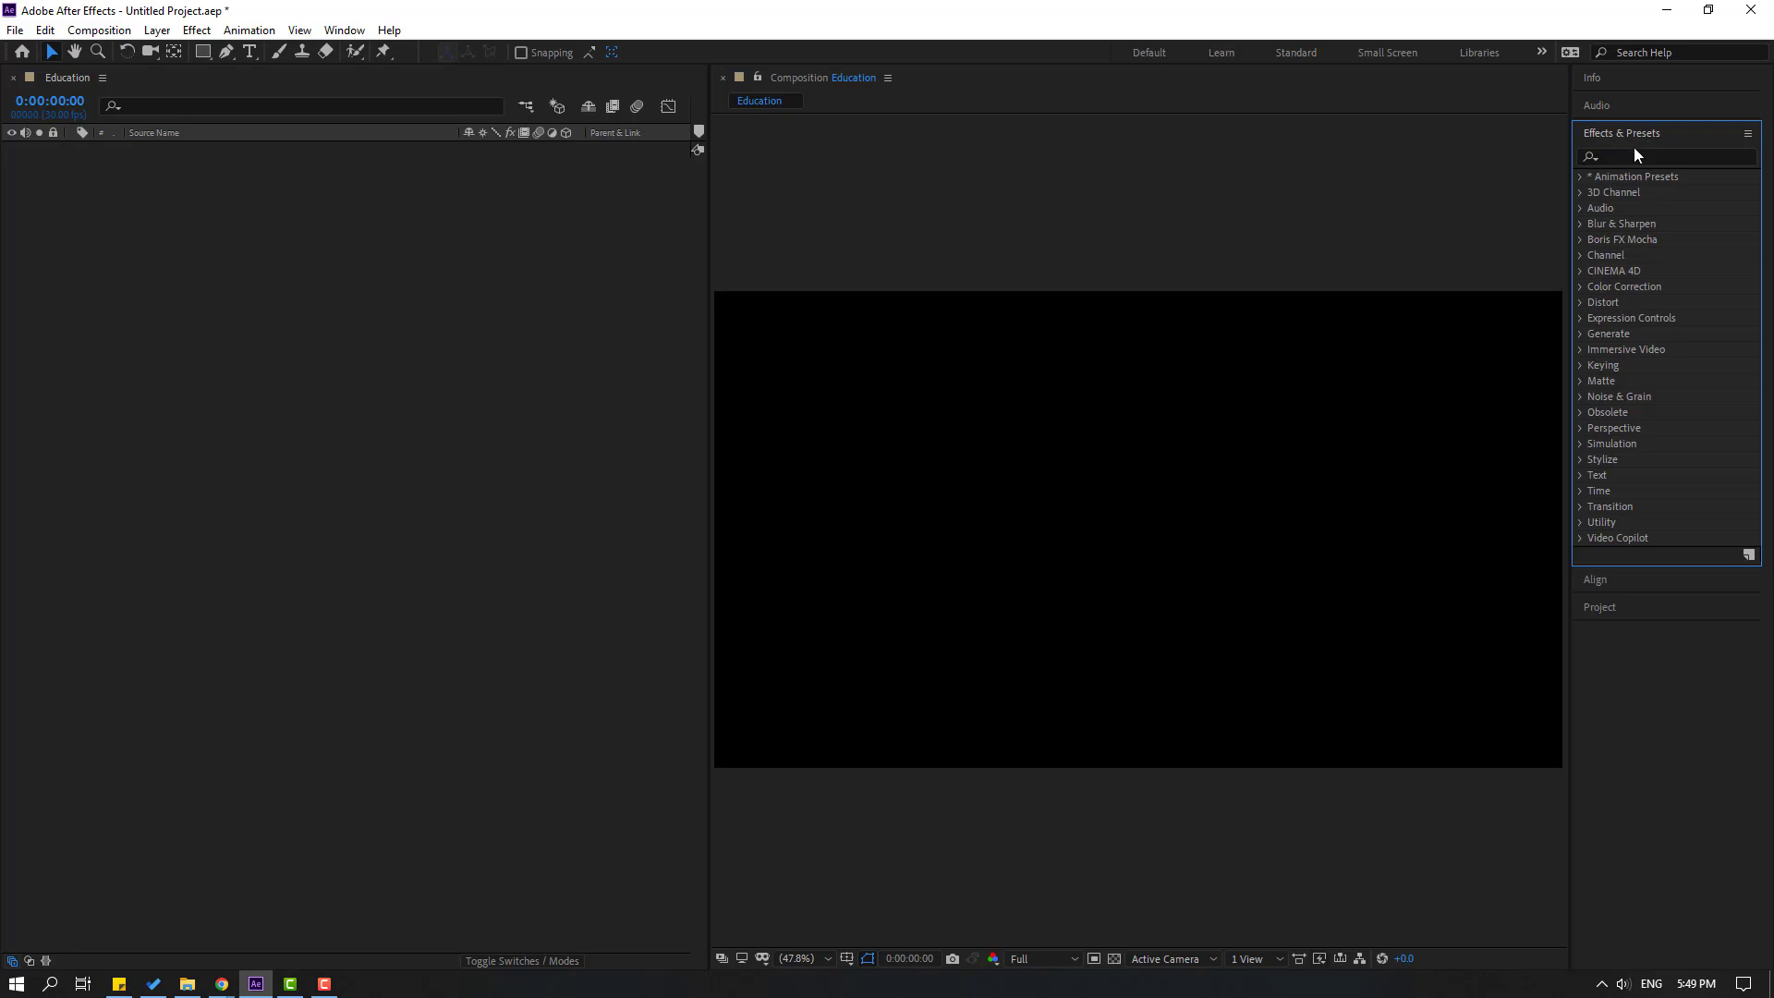
{"action": "left_click", "coordinate": [1599, 105]}
{"action": "left_click", "coordinate": [1745, 106]}
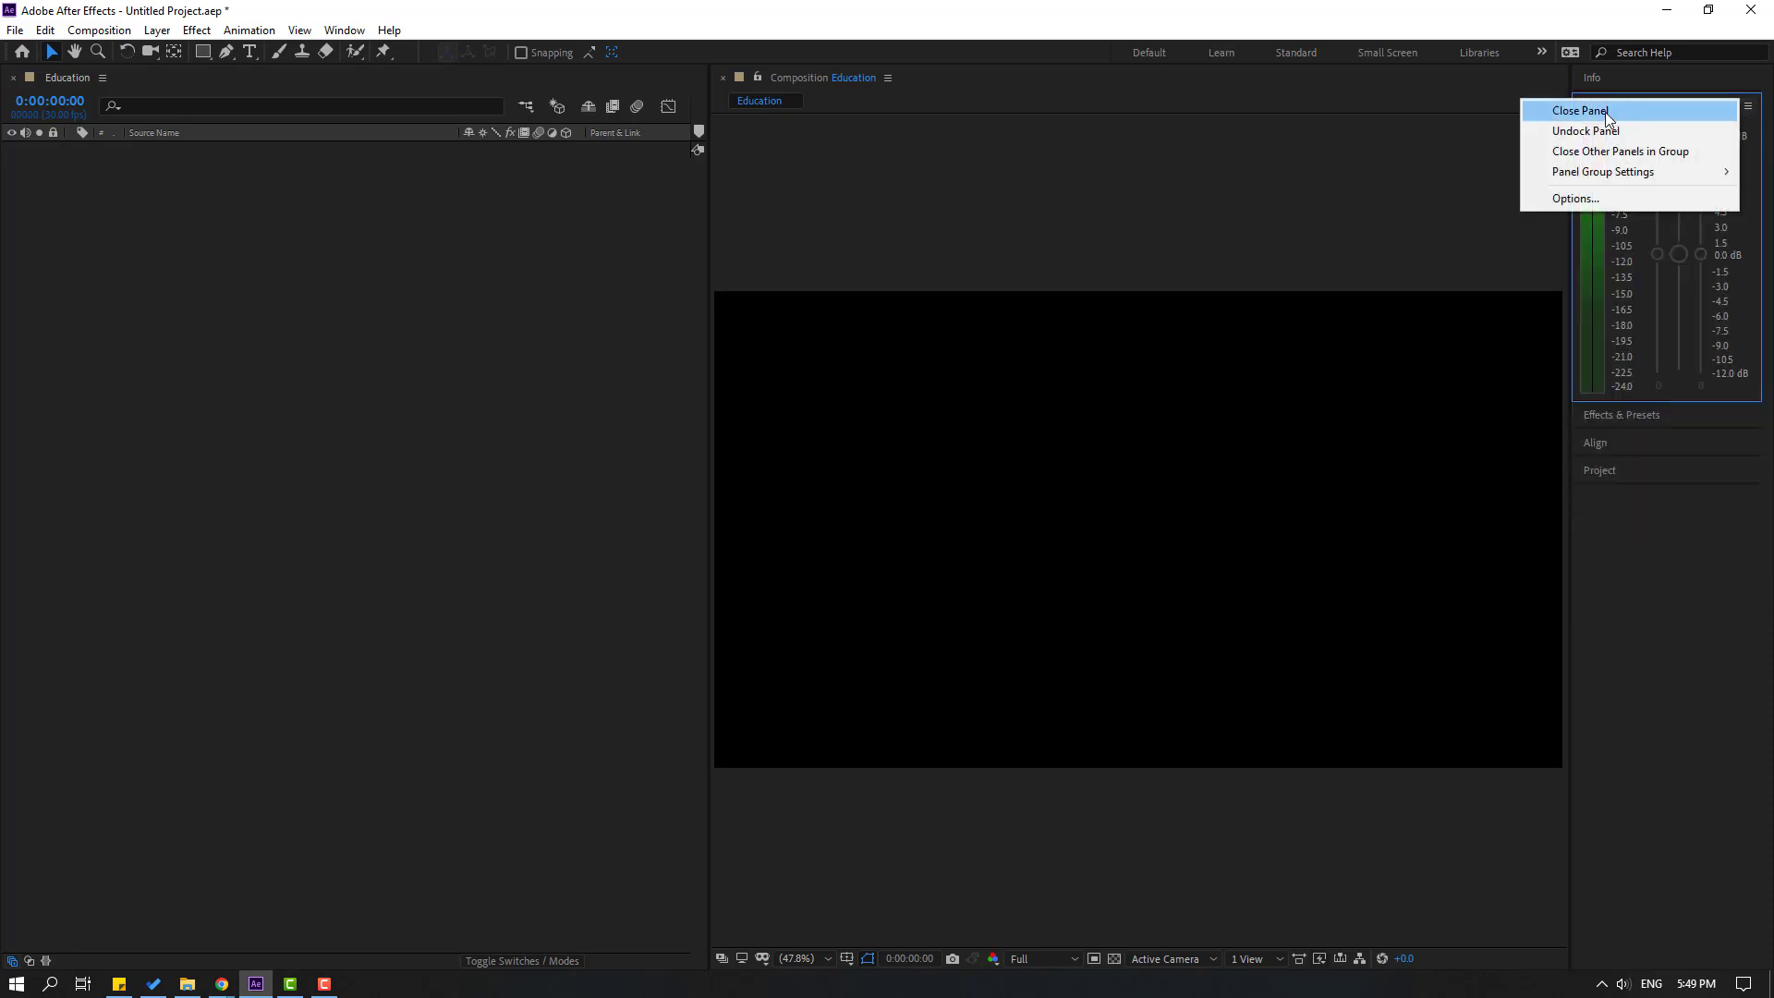
{"action": "left_click", "coordinate": [1604, 113]}
{"action": "left_click", "coordinate": [1591, 81]}
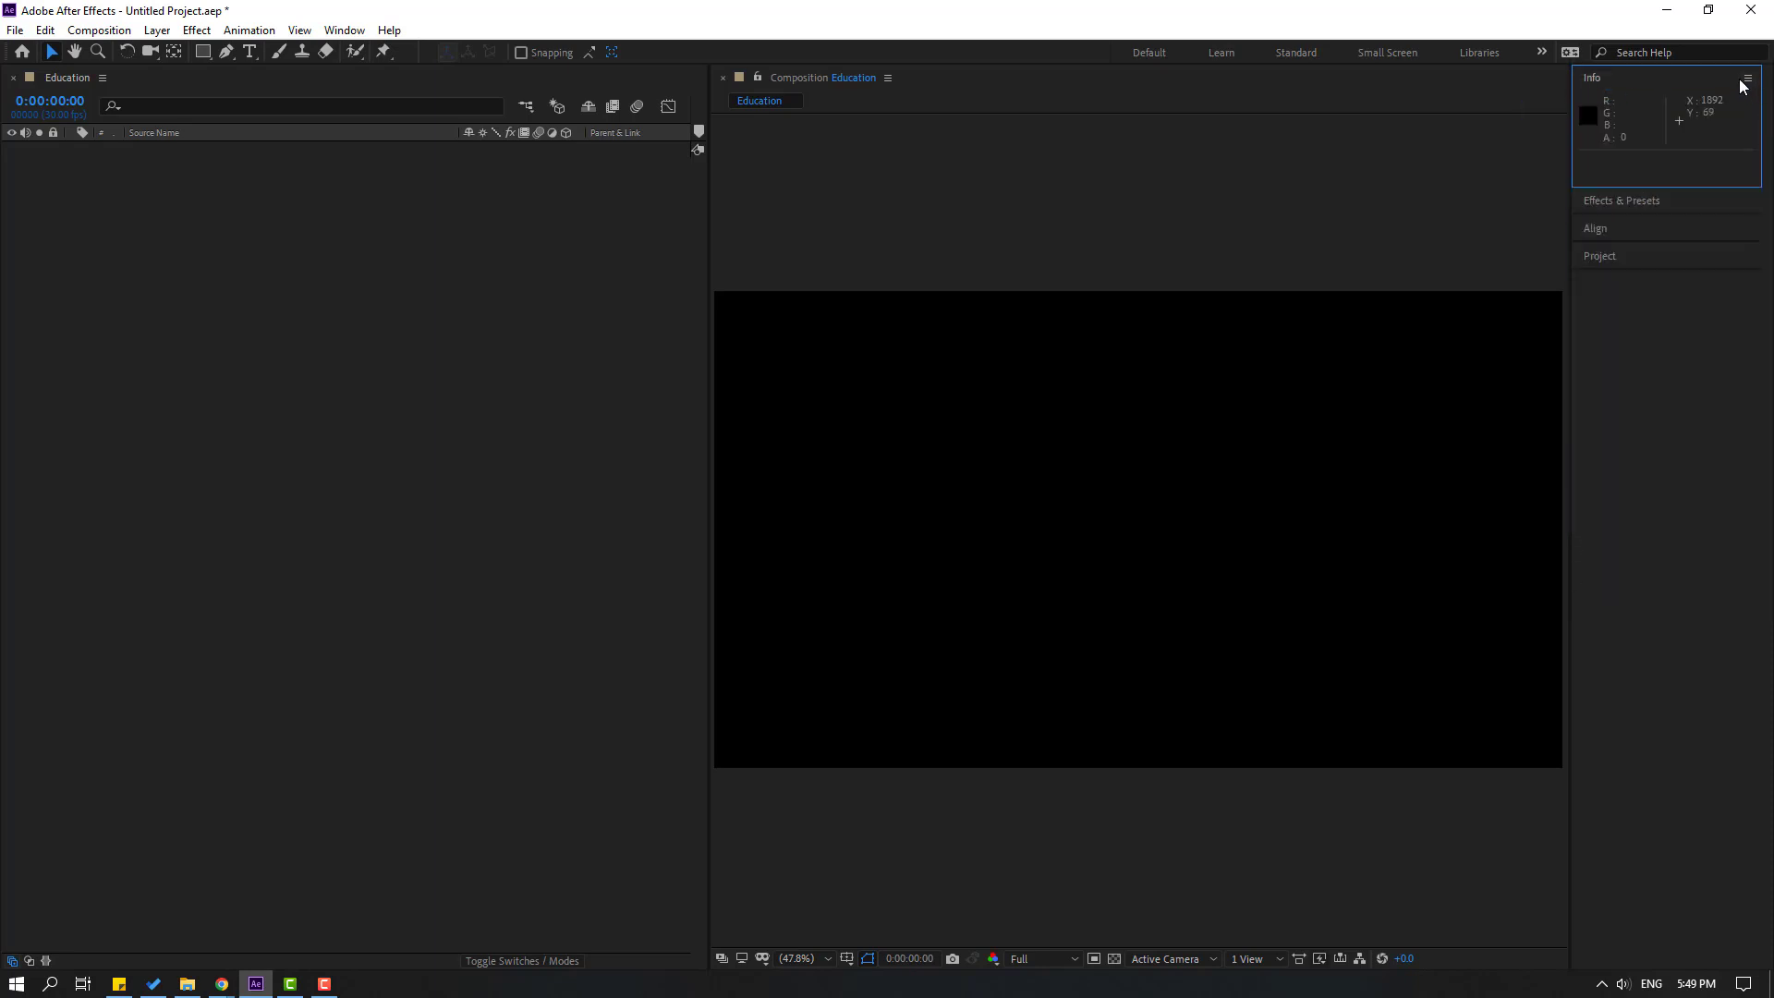
{"action": "left_click", "coordinate": [1745, 82]}
{"action": "left_click", "coordinate": [1571, 87]}
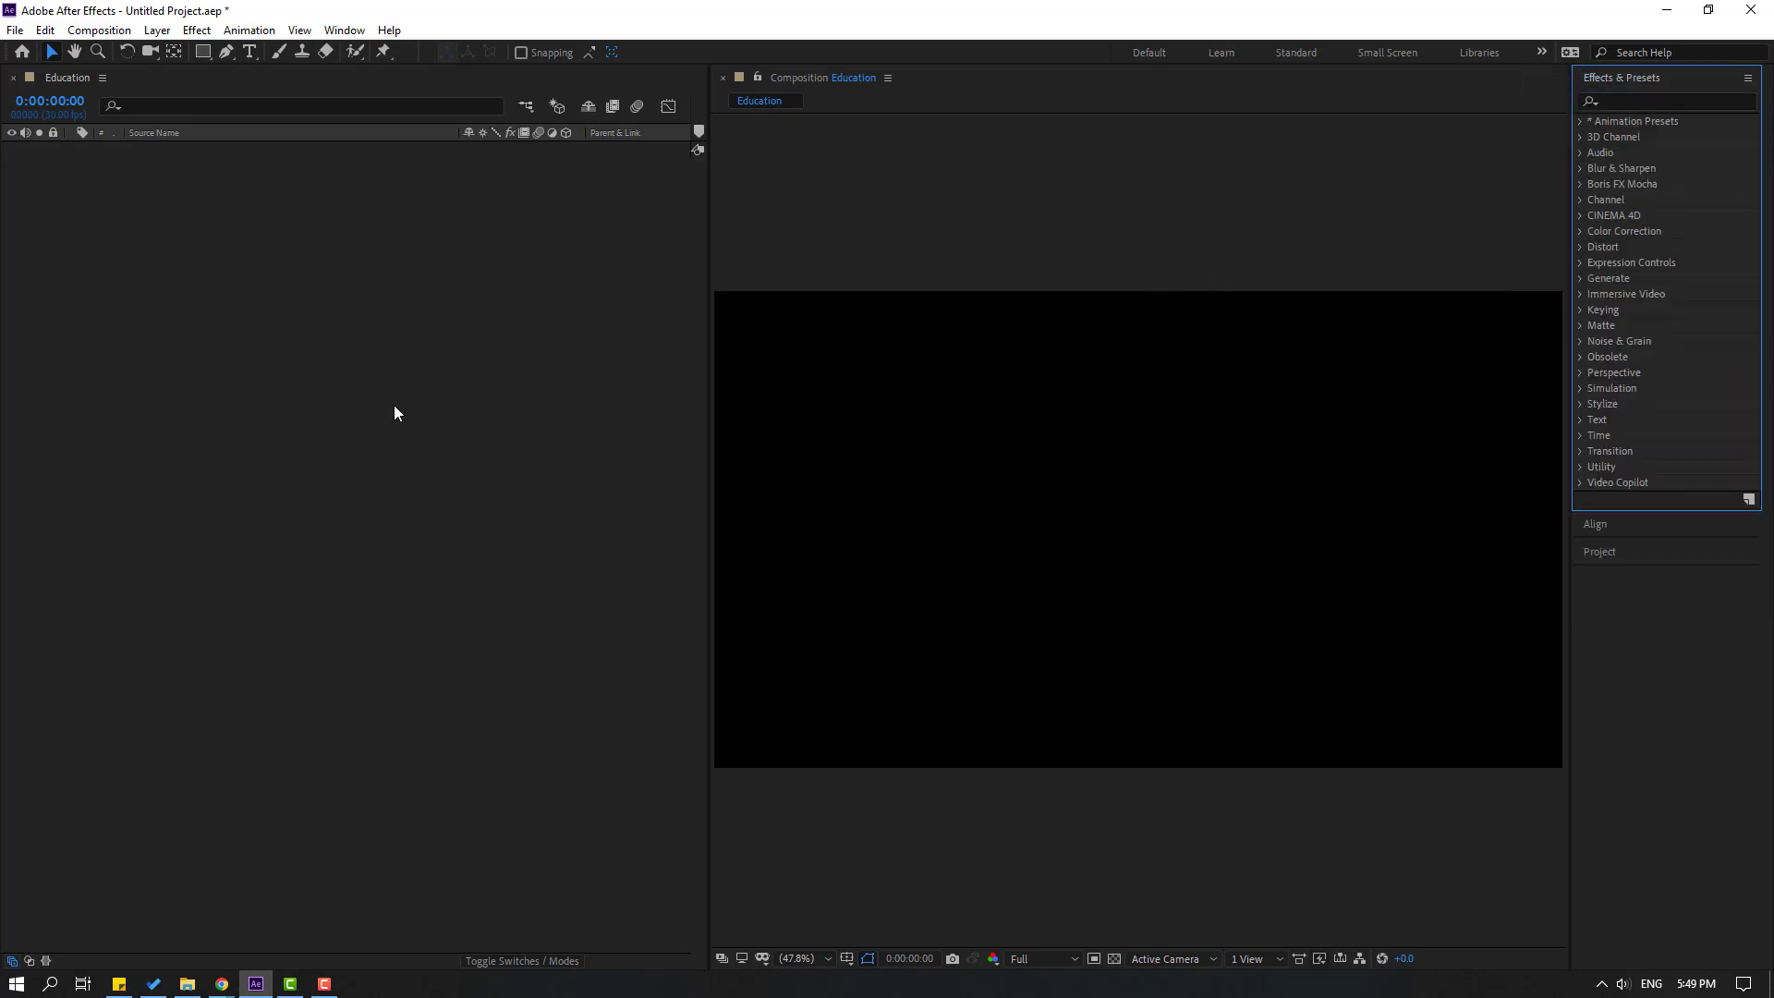
Step: Save the current layout into the All Panels workspace
{"action": "left_click", "coordinate": [511, 418]}
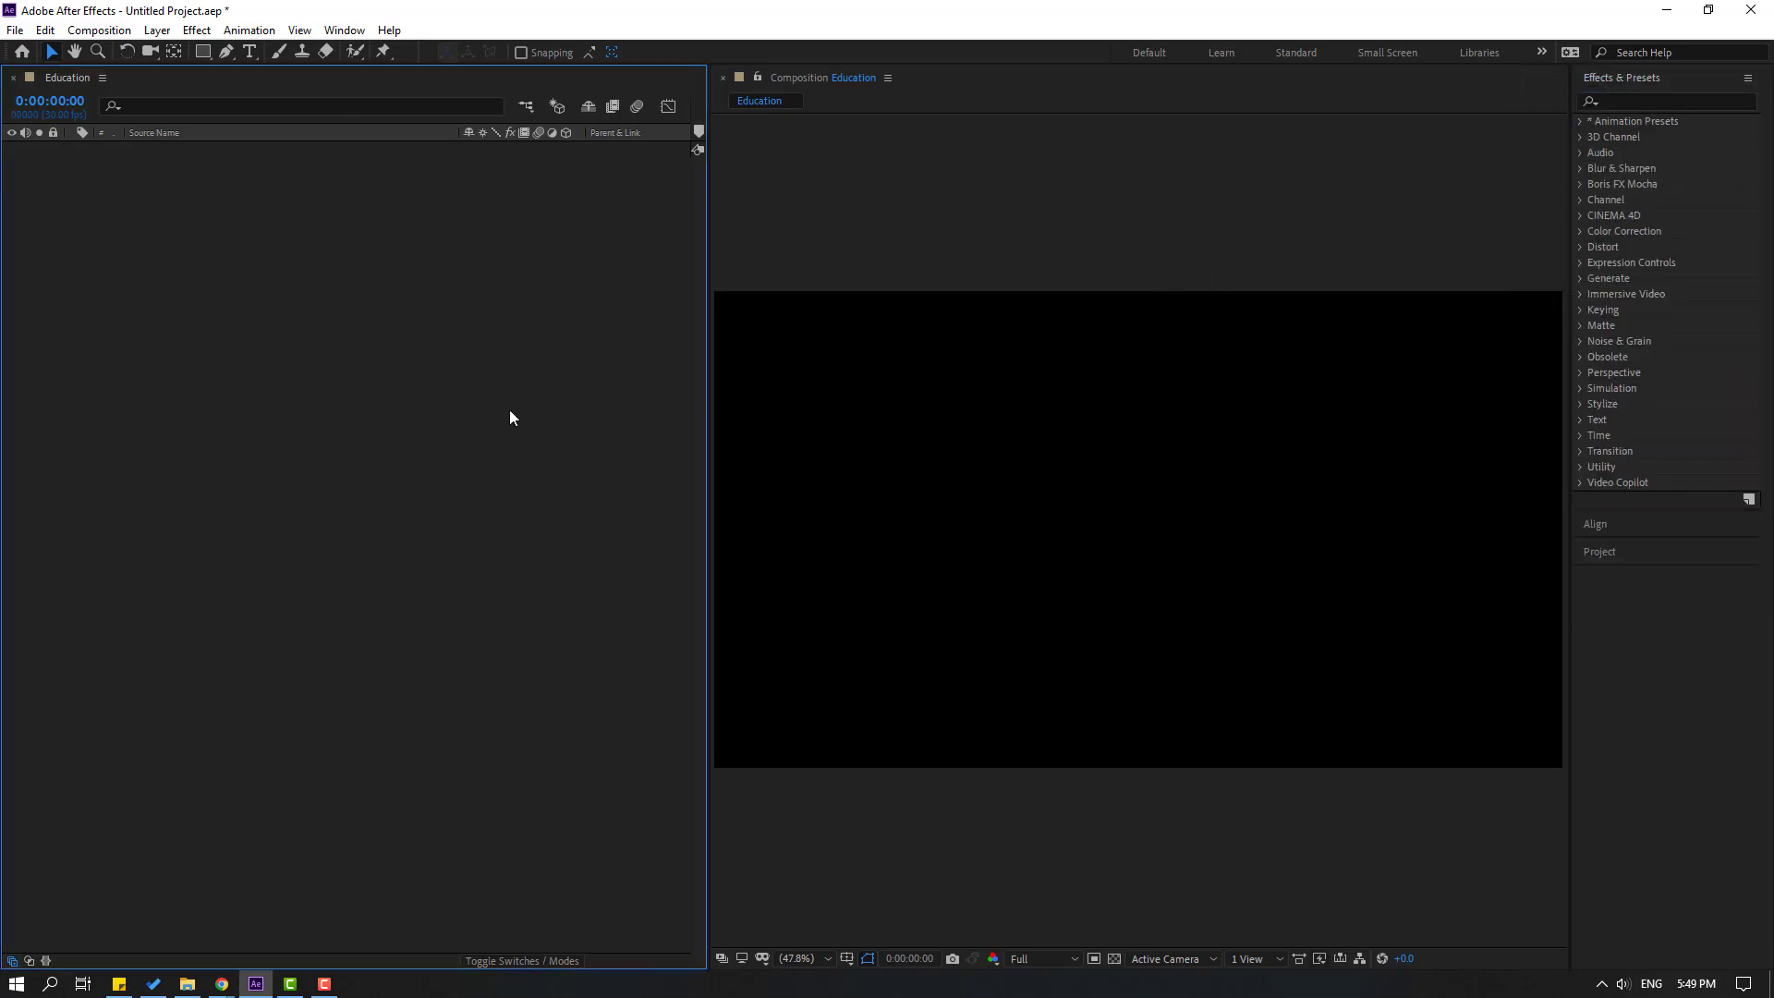
{"action": "left_click", "coordinate": [341, 37]}
{"action": "mouse_move", "coordinate": [341, 54]}
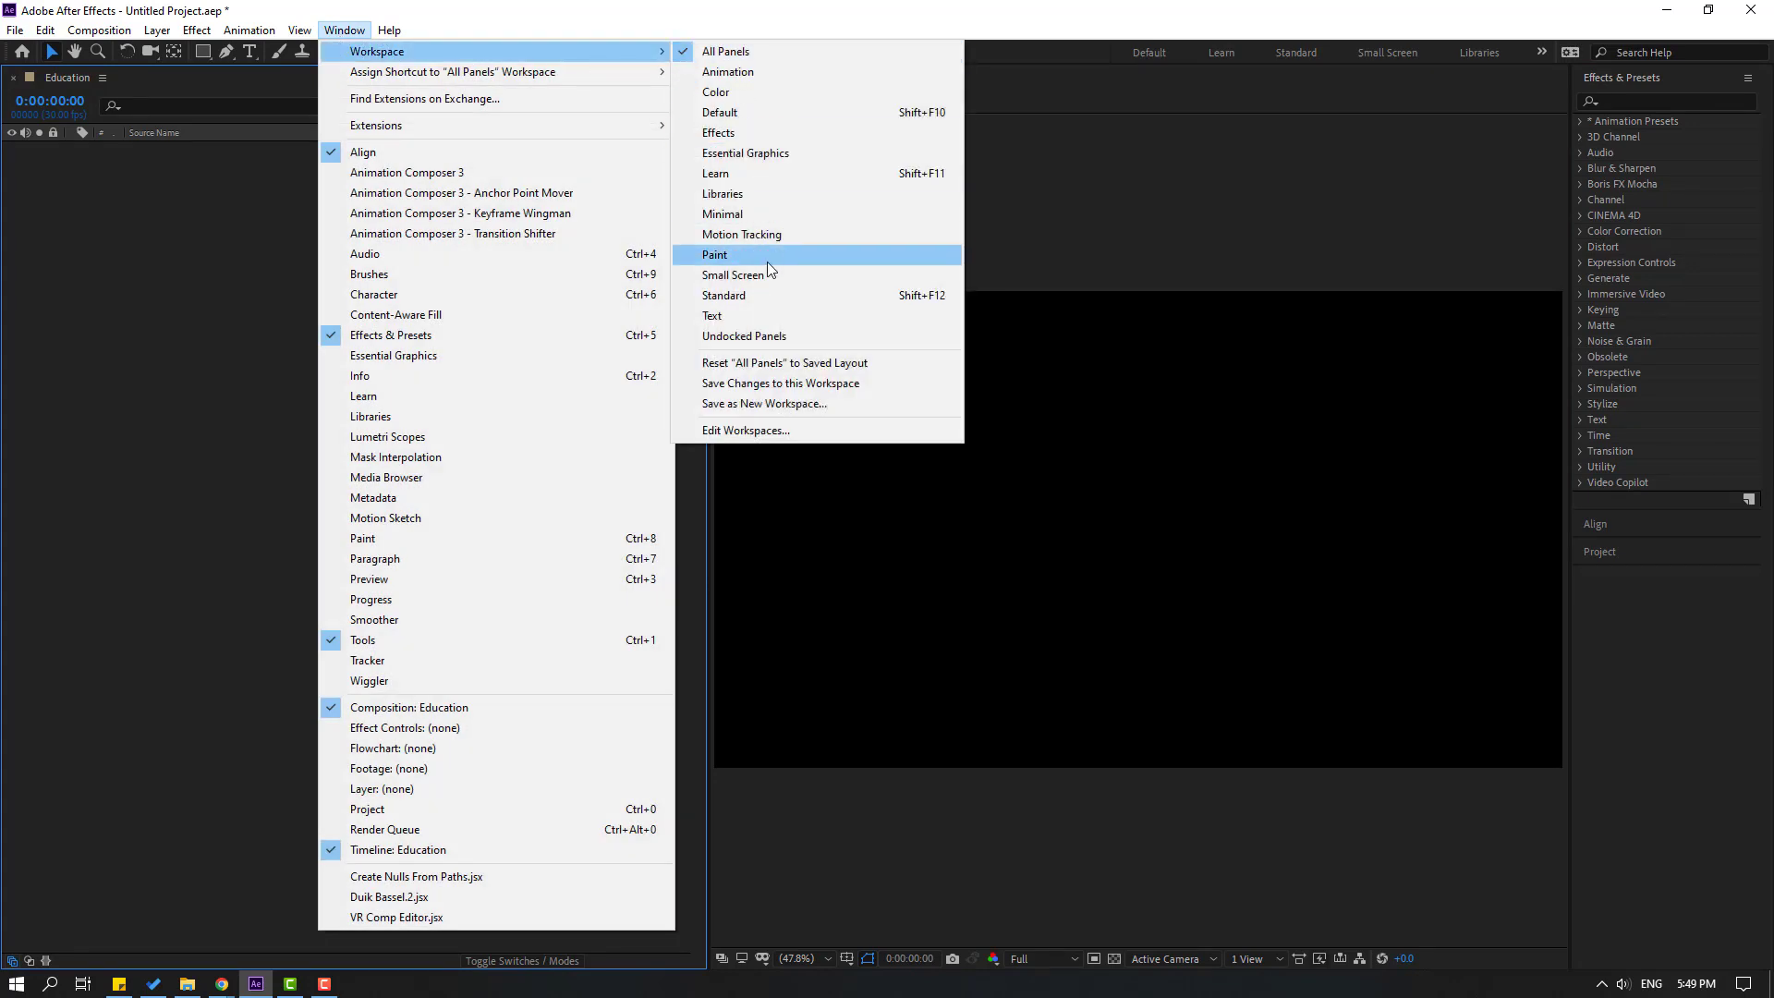
{"action": "left_click", "coordinate": [805, 386]}
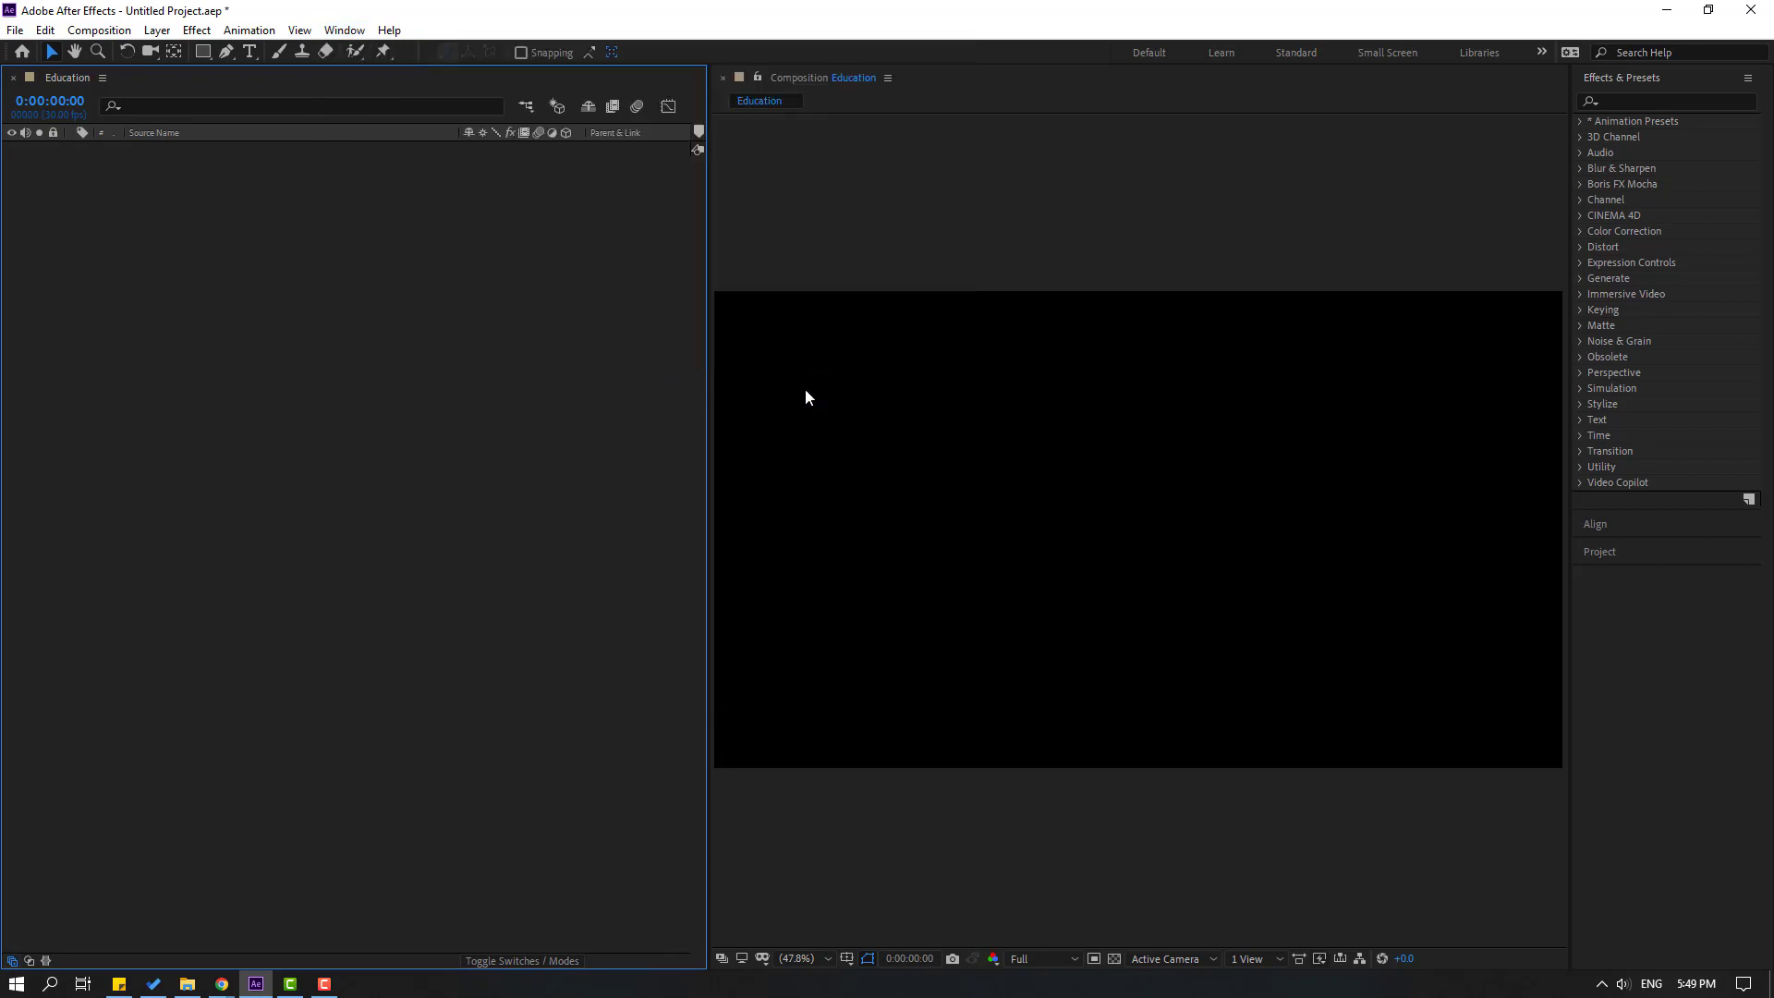
Step: Switch to the Animation workspace, then back to the saved All Panels workspace
{"action": "left_click", "coordinate": [341, 31]}
{"action": "mouse_move", "coordinate": [634, 52]}
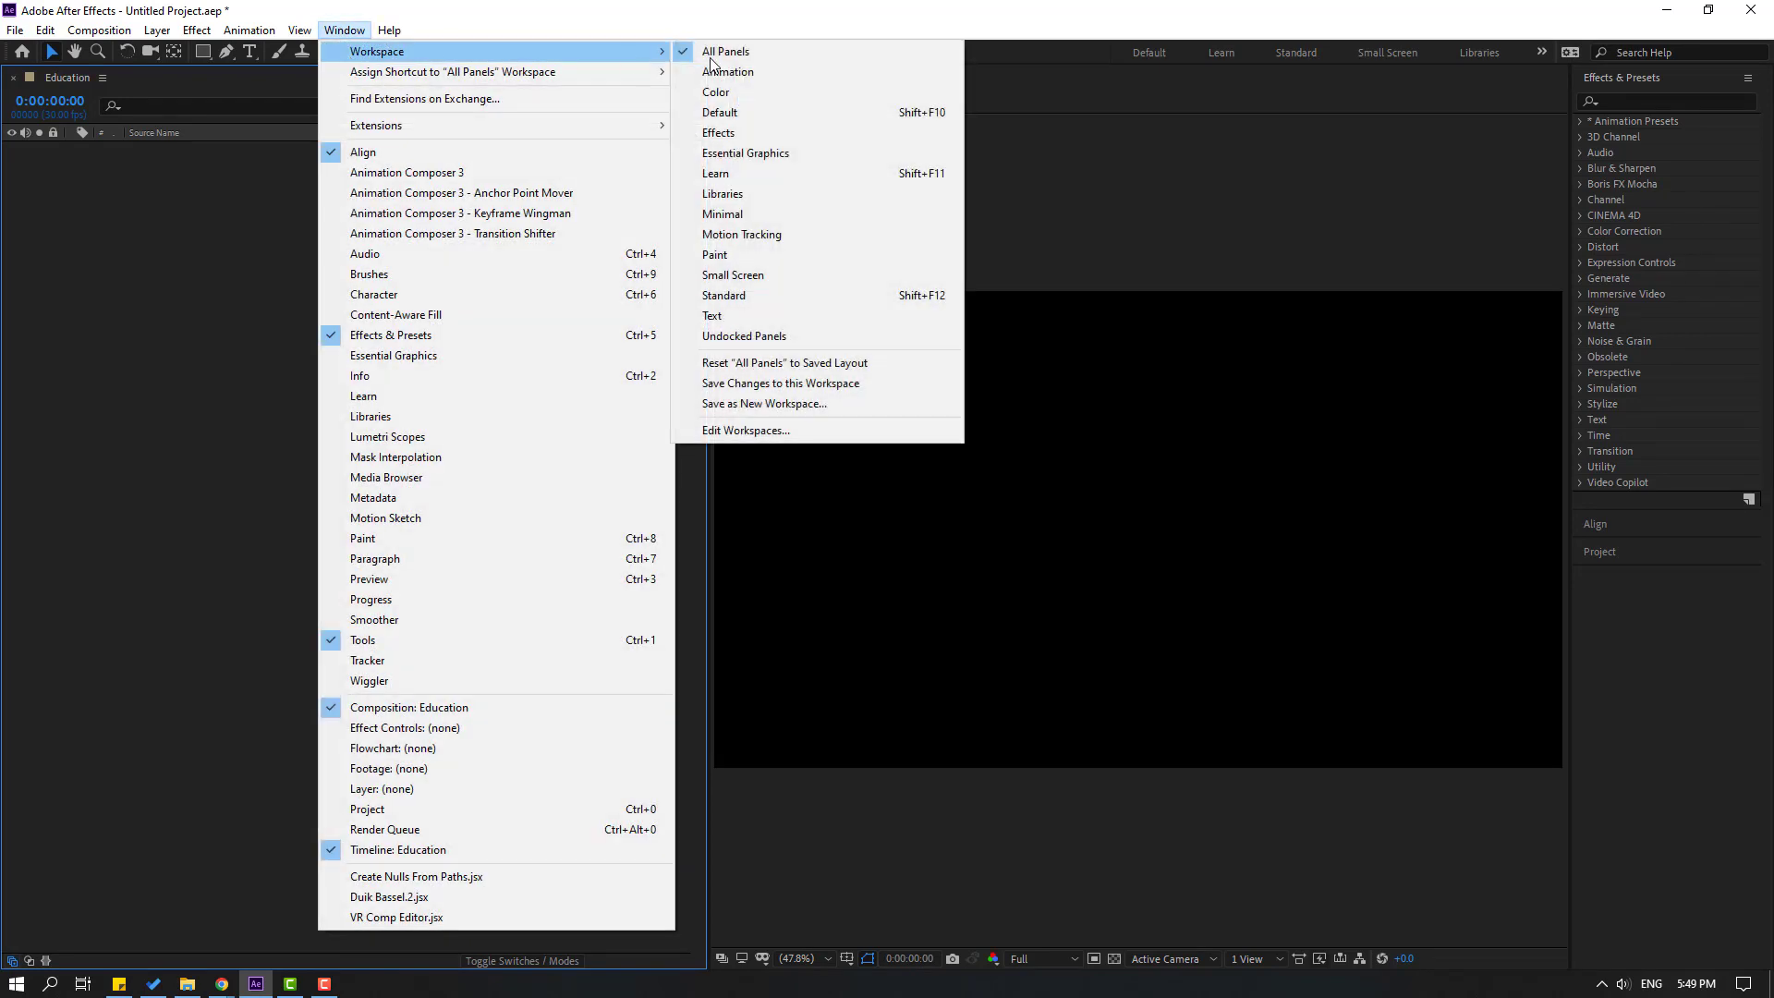
{"action": "left_click", "coordinate": [735, 74]}
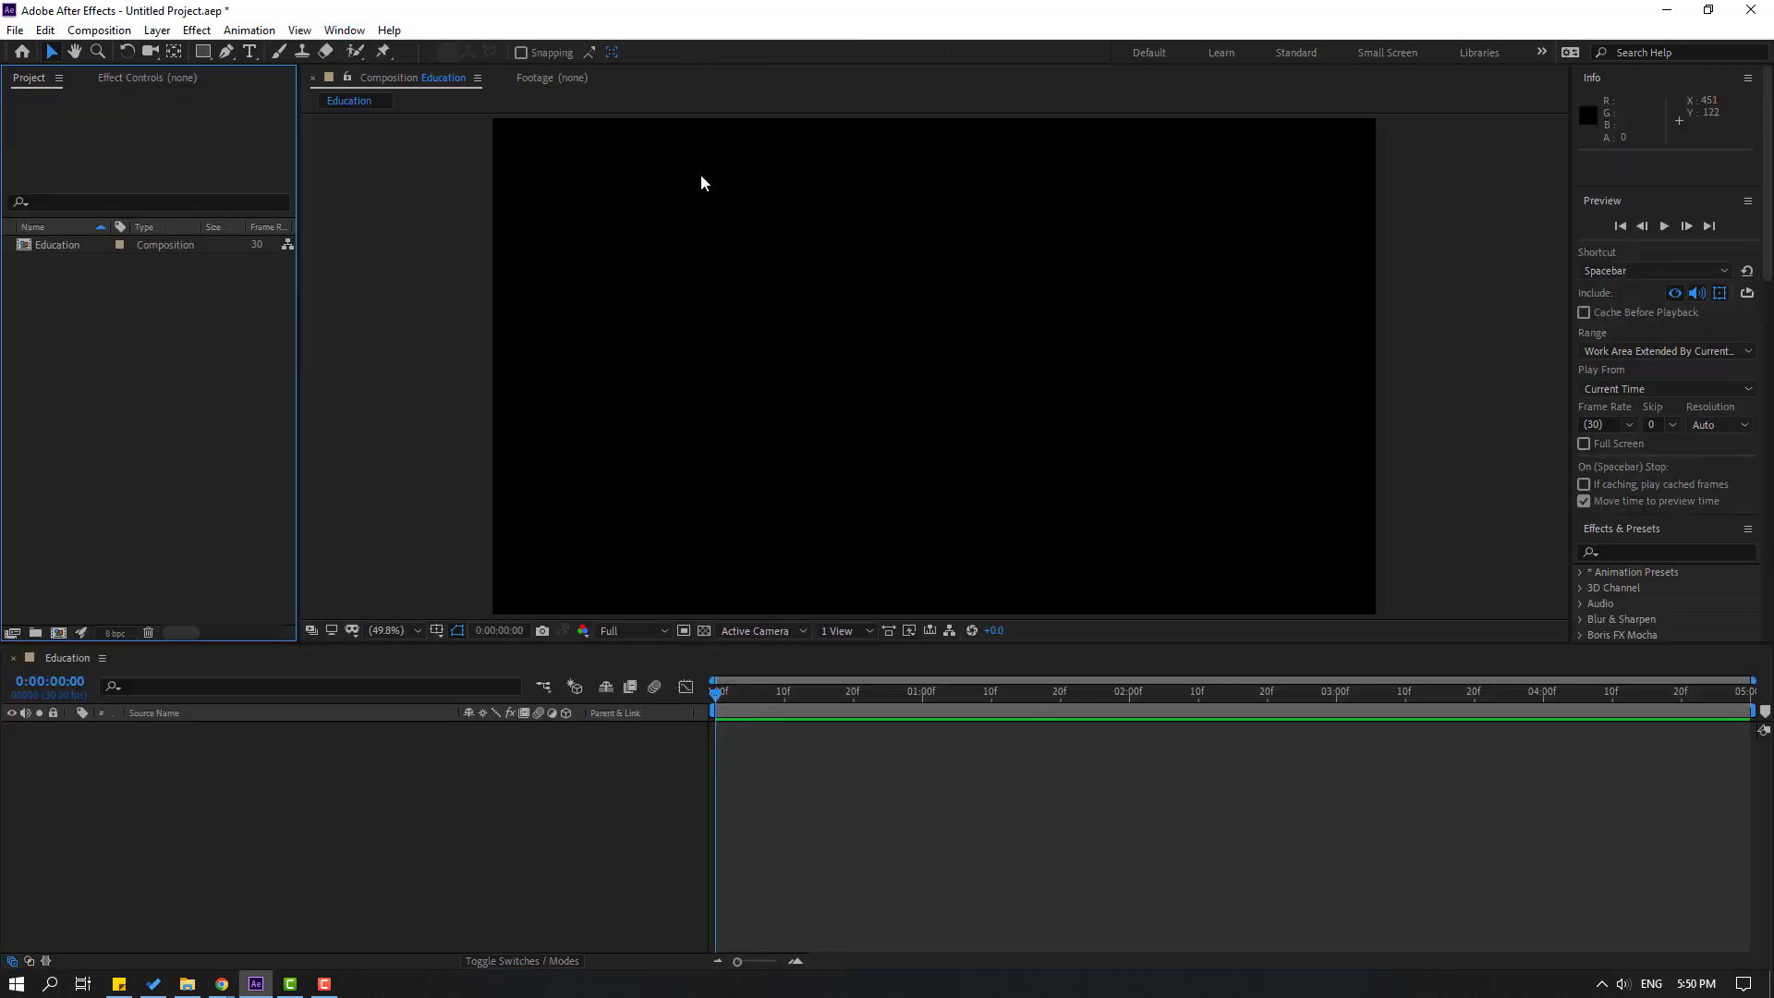
{"action": "left_click", "coordinate": [348, 31]}
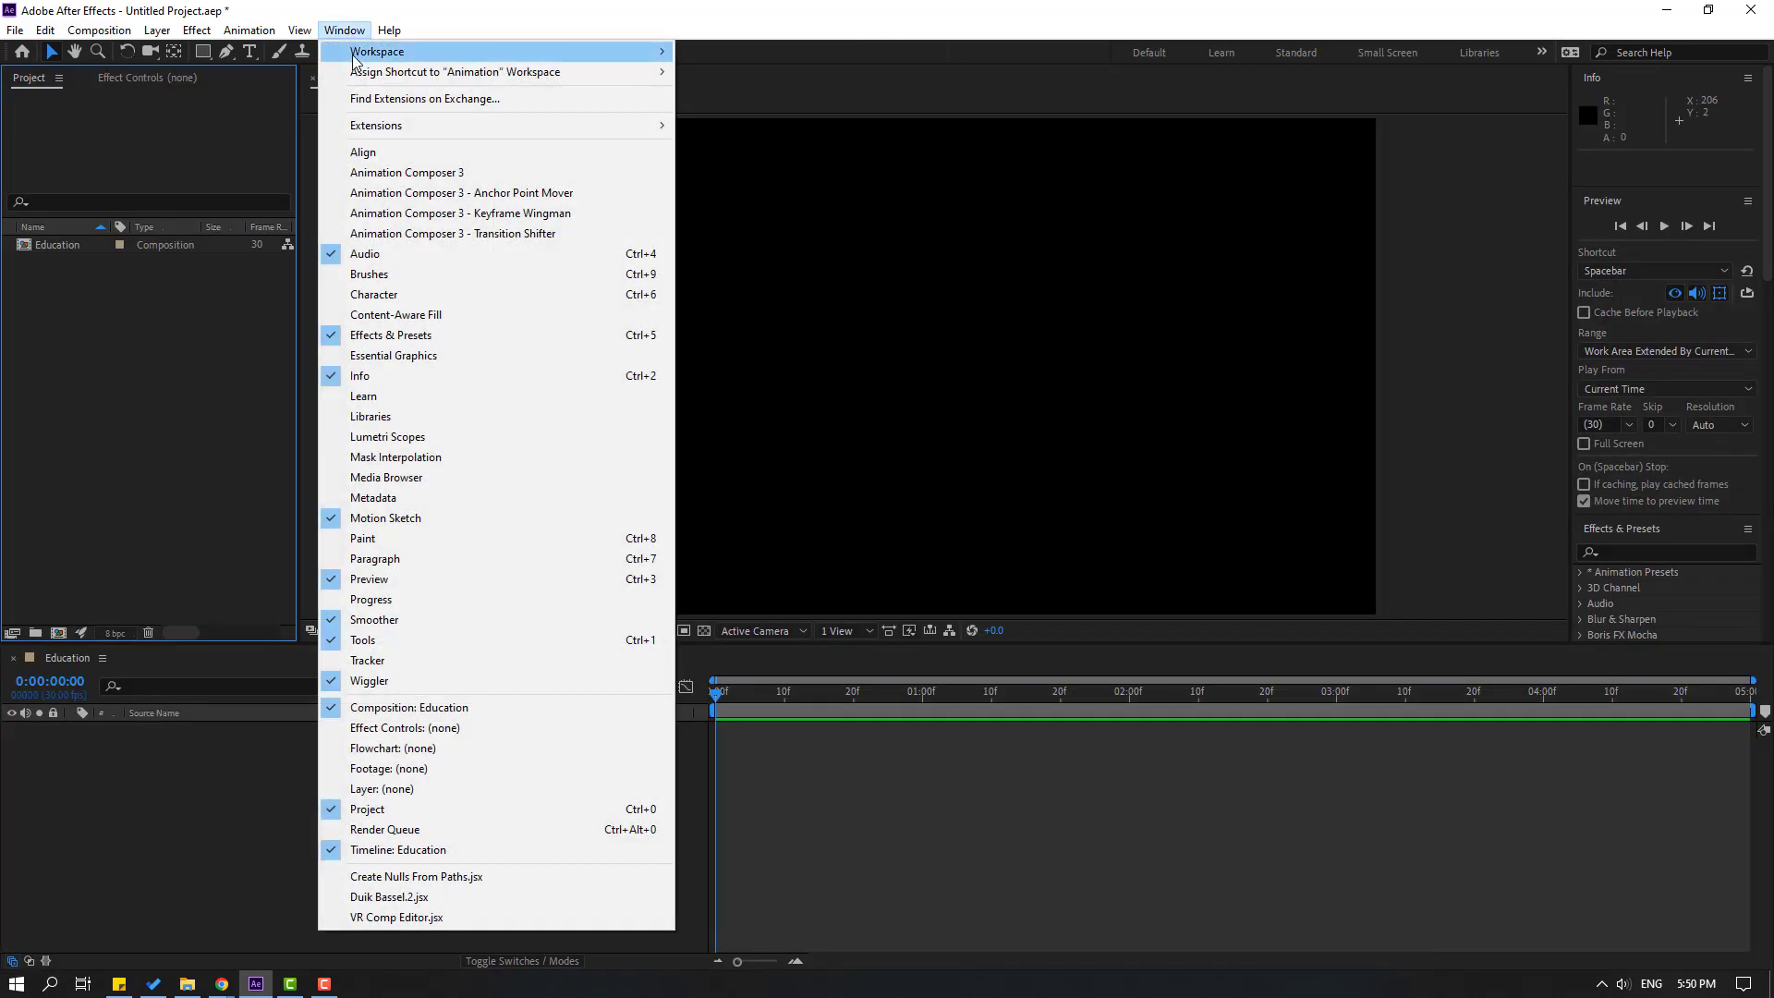
{"action": "mouse_move", "coordinate": [359, 57]}
{"action": "left_click", "coordinate": [762, 54]}
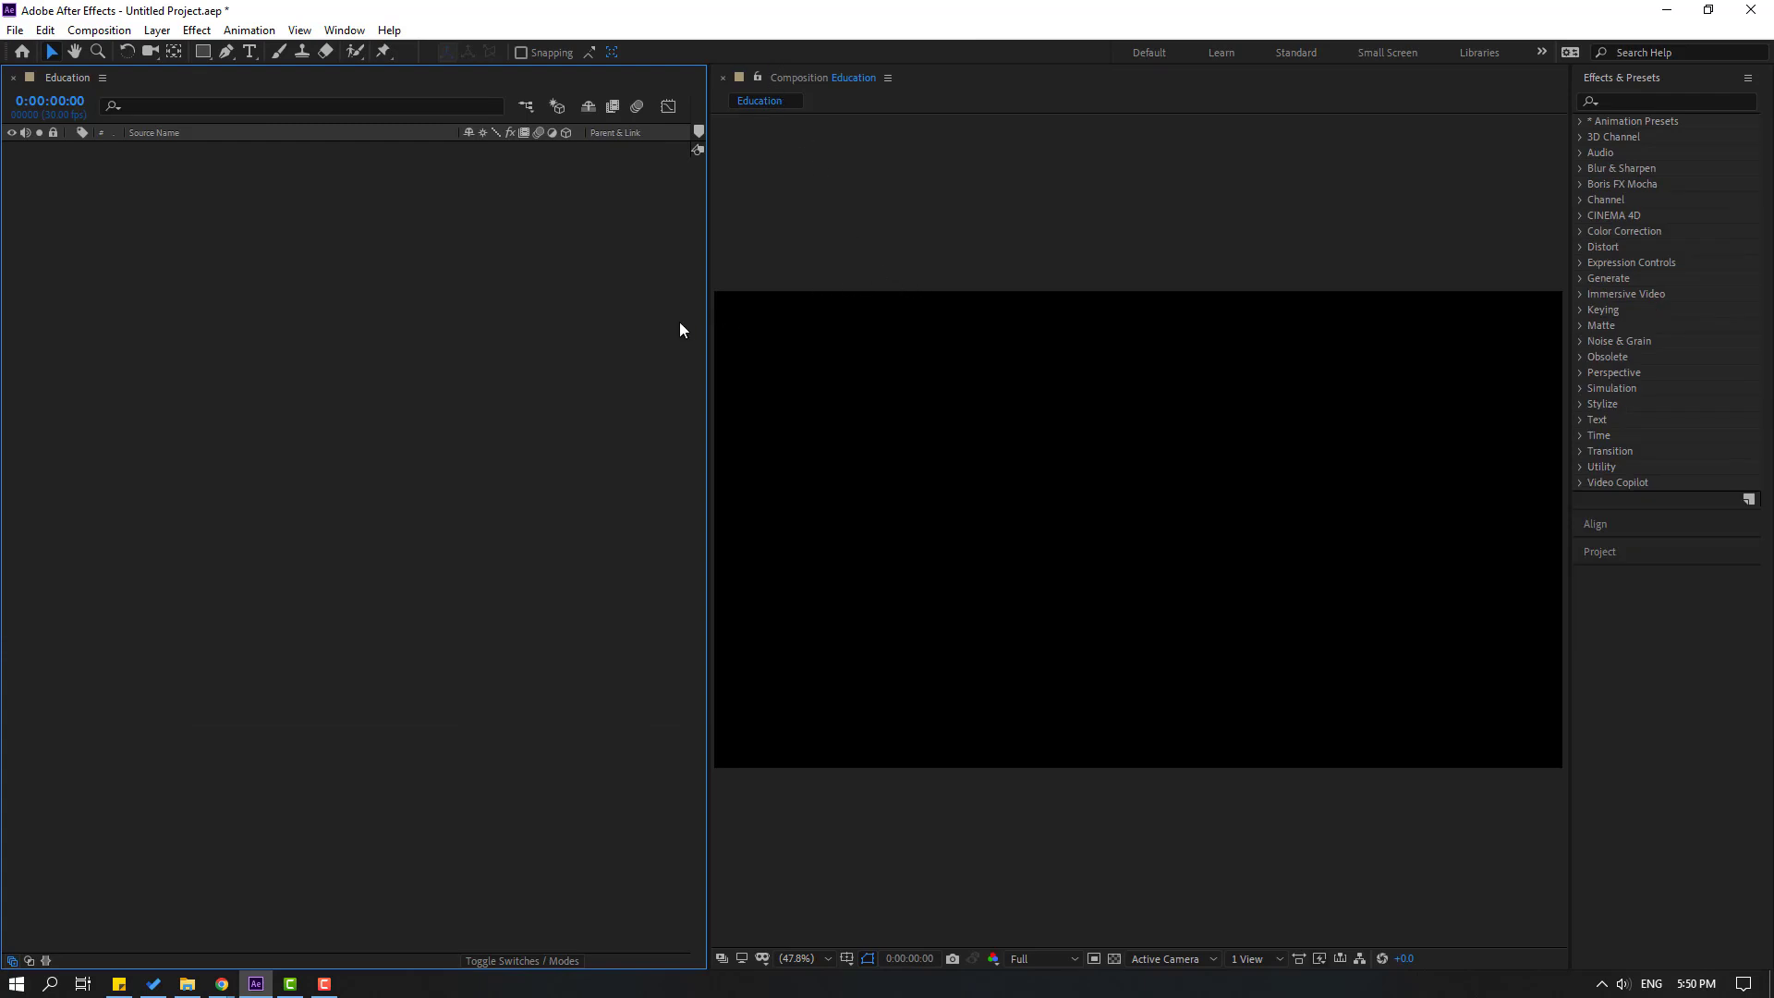
Step: Save the layout as a new workspace named 'CHARACTER RIGGING'
{"action": "left_click", "coordinate": [344, 31]}
{"action": "mouse_move", "coordinate": [360, 52]}
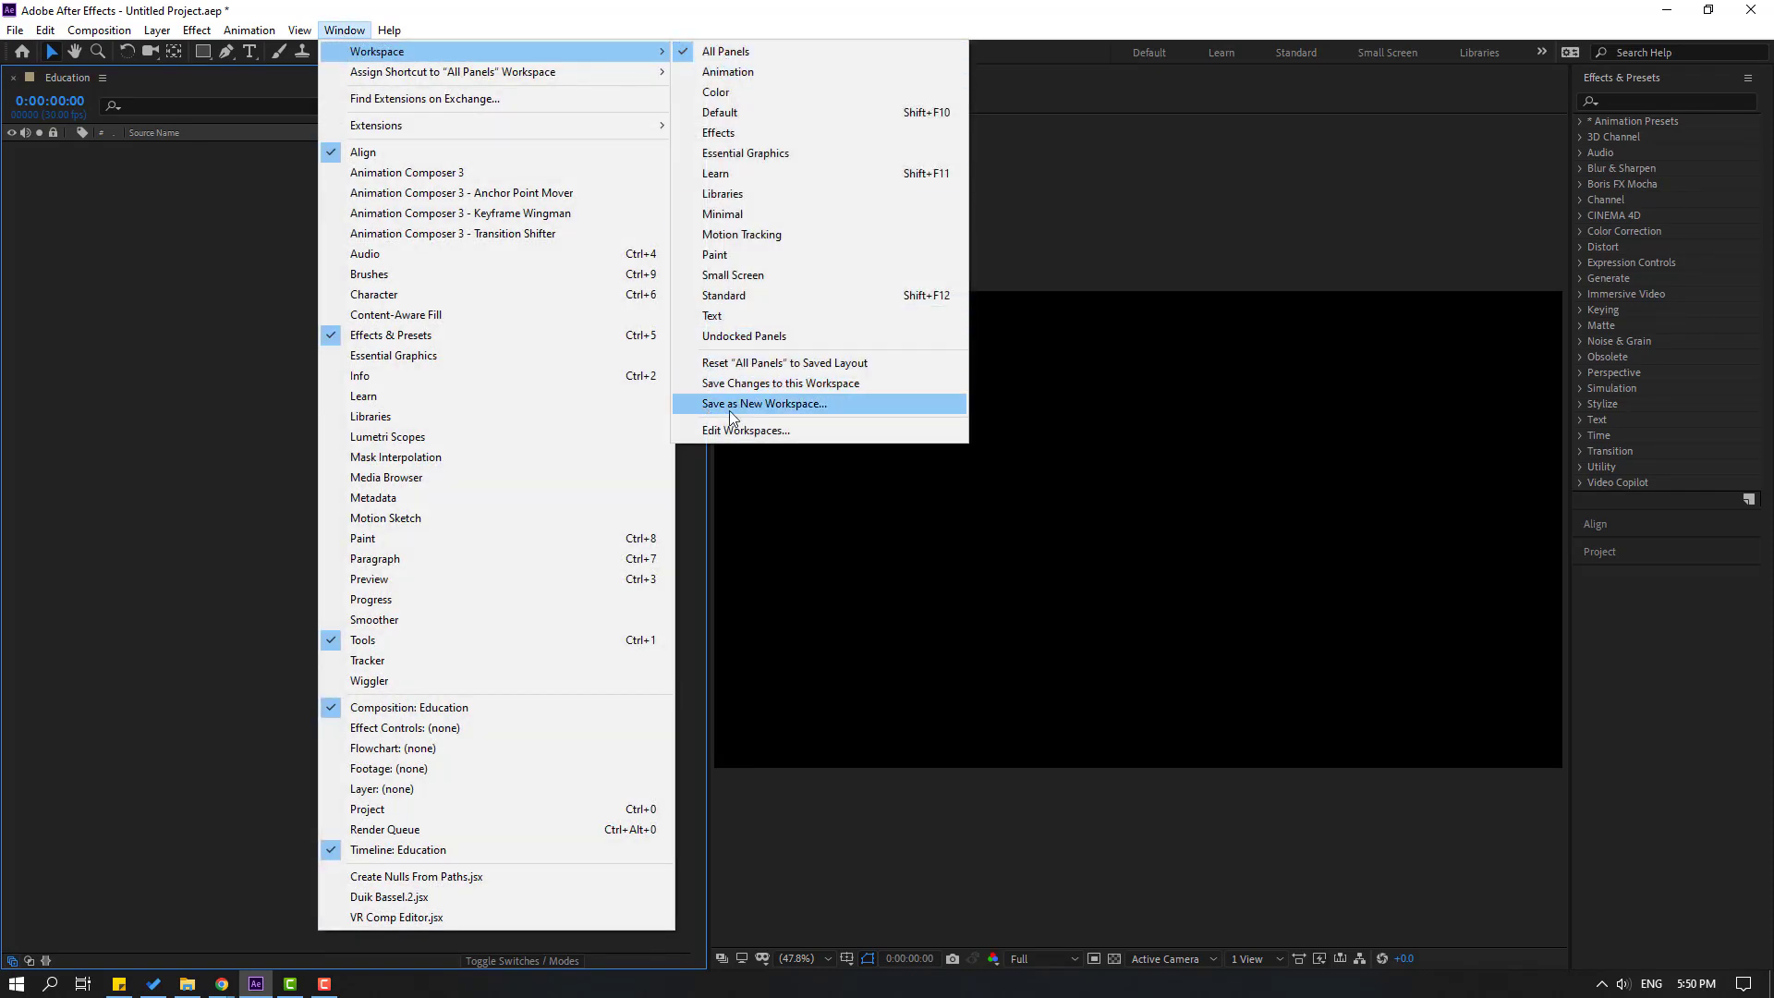
{"action": "left_click", "coordinate": [817, 408]}
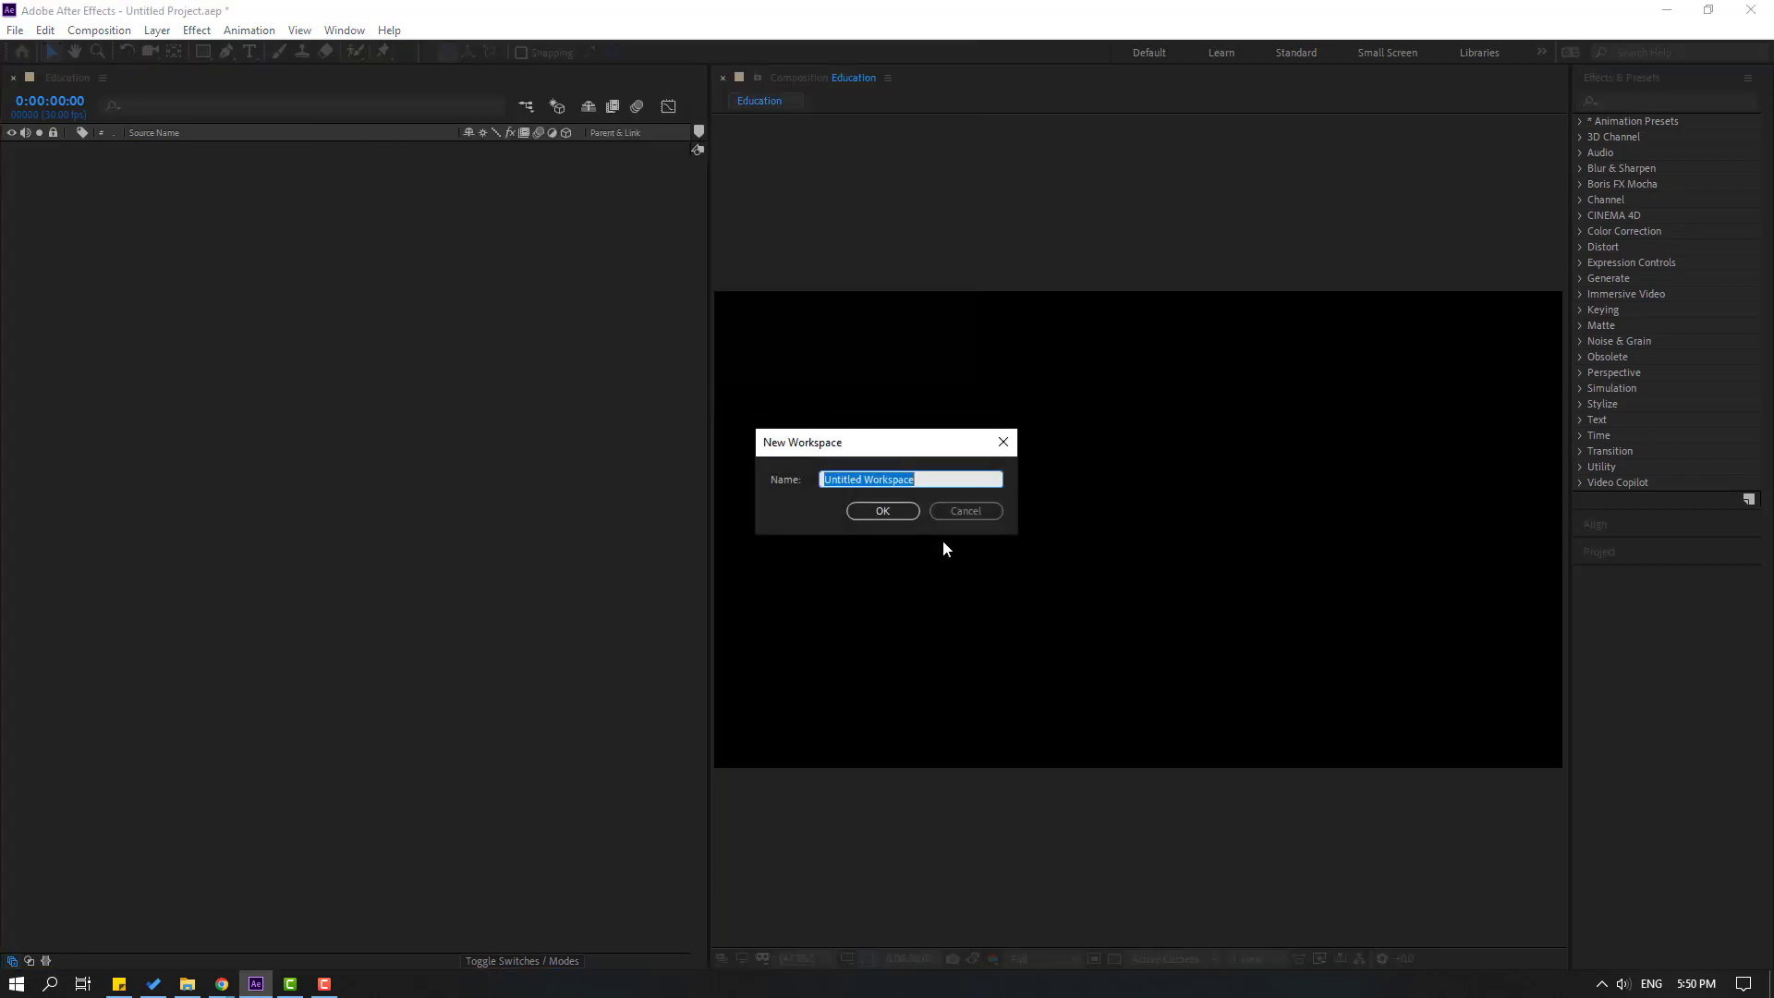
{"action": "type", "text": "CHARACTER RIGGING"}
{"action": "left_click", "coordinate": [881, 512]}
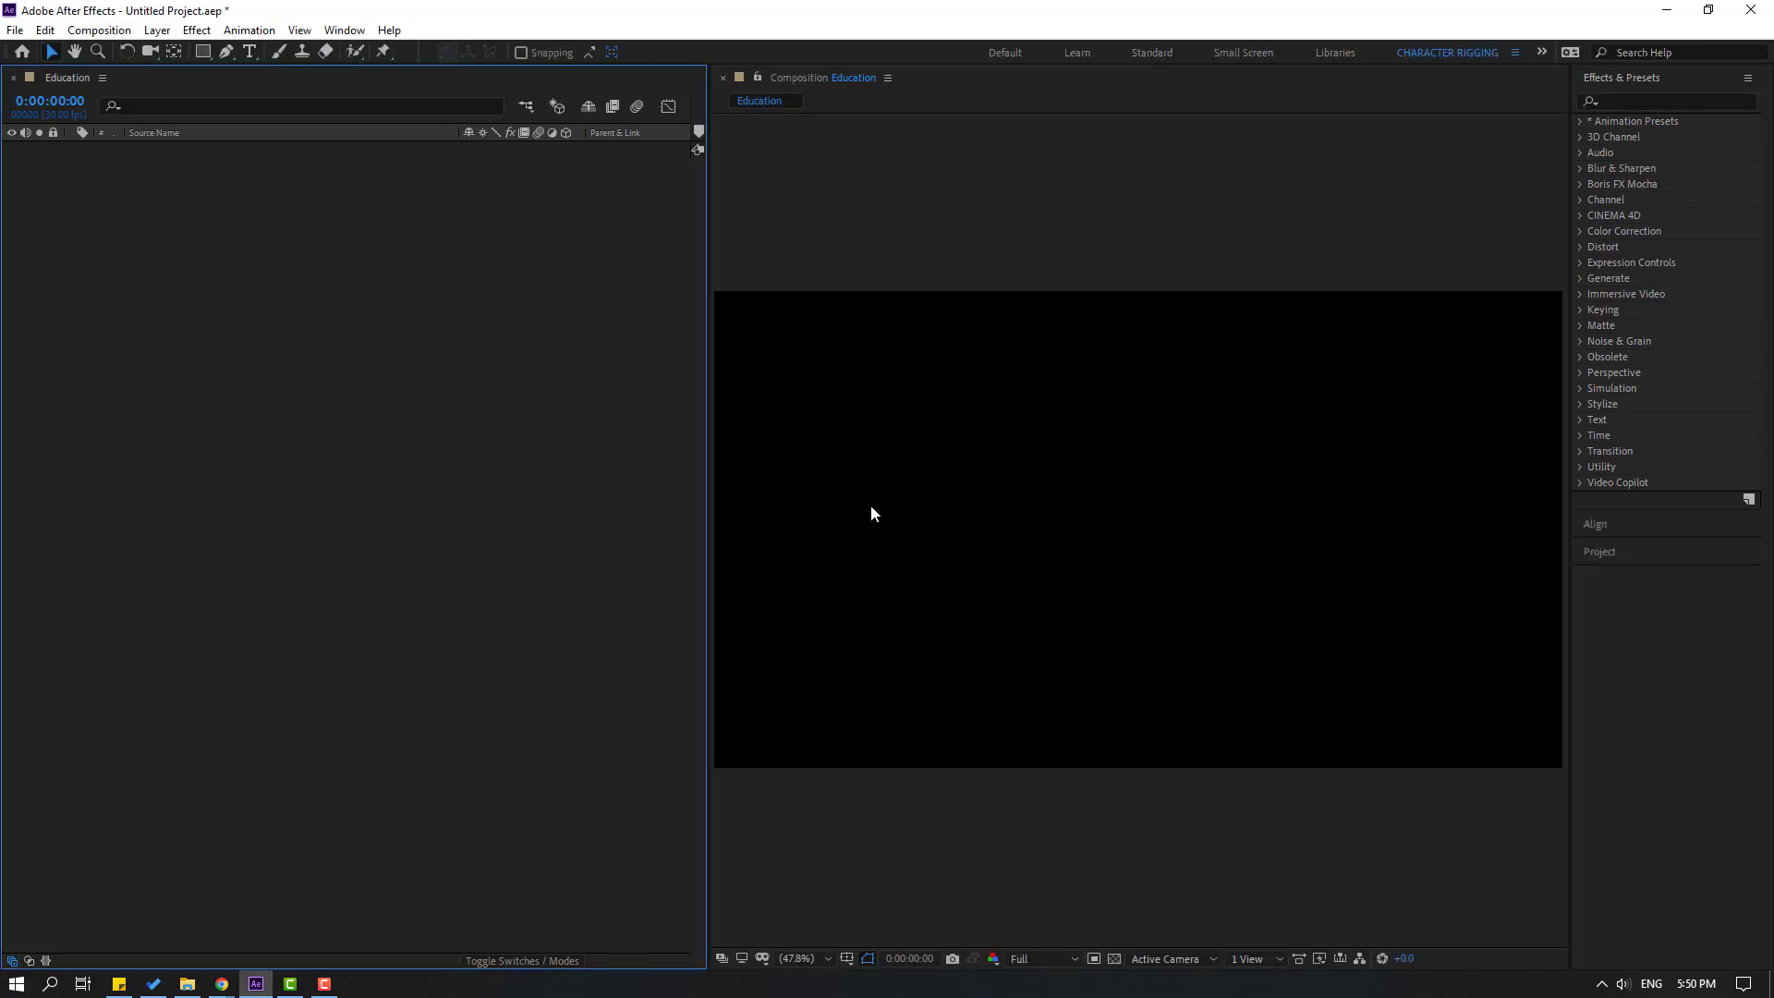
{"action": "left_click", "coordinate": [344, 30]}
{"action": "mouse_move", "coordinate": [351, 53]}
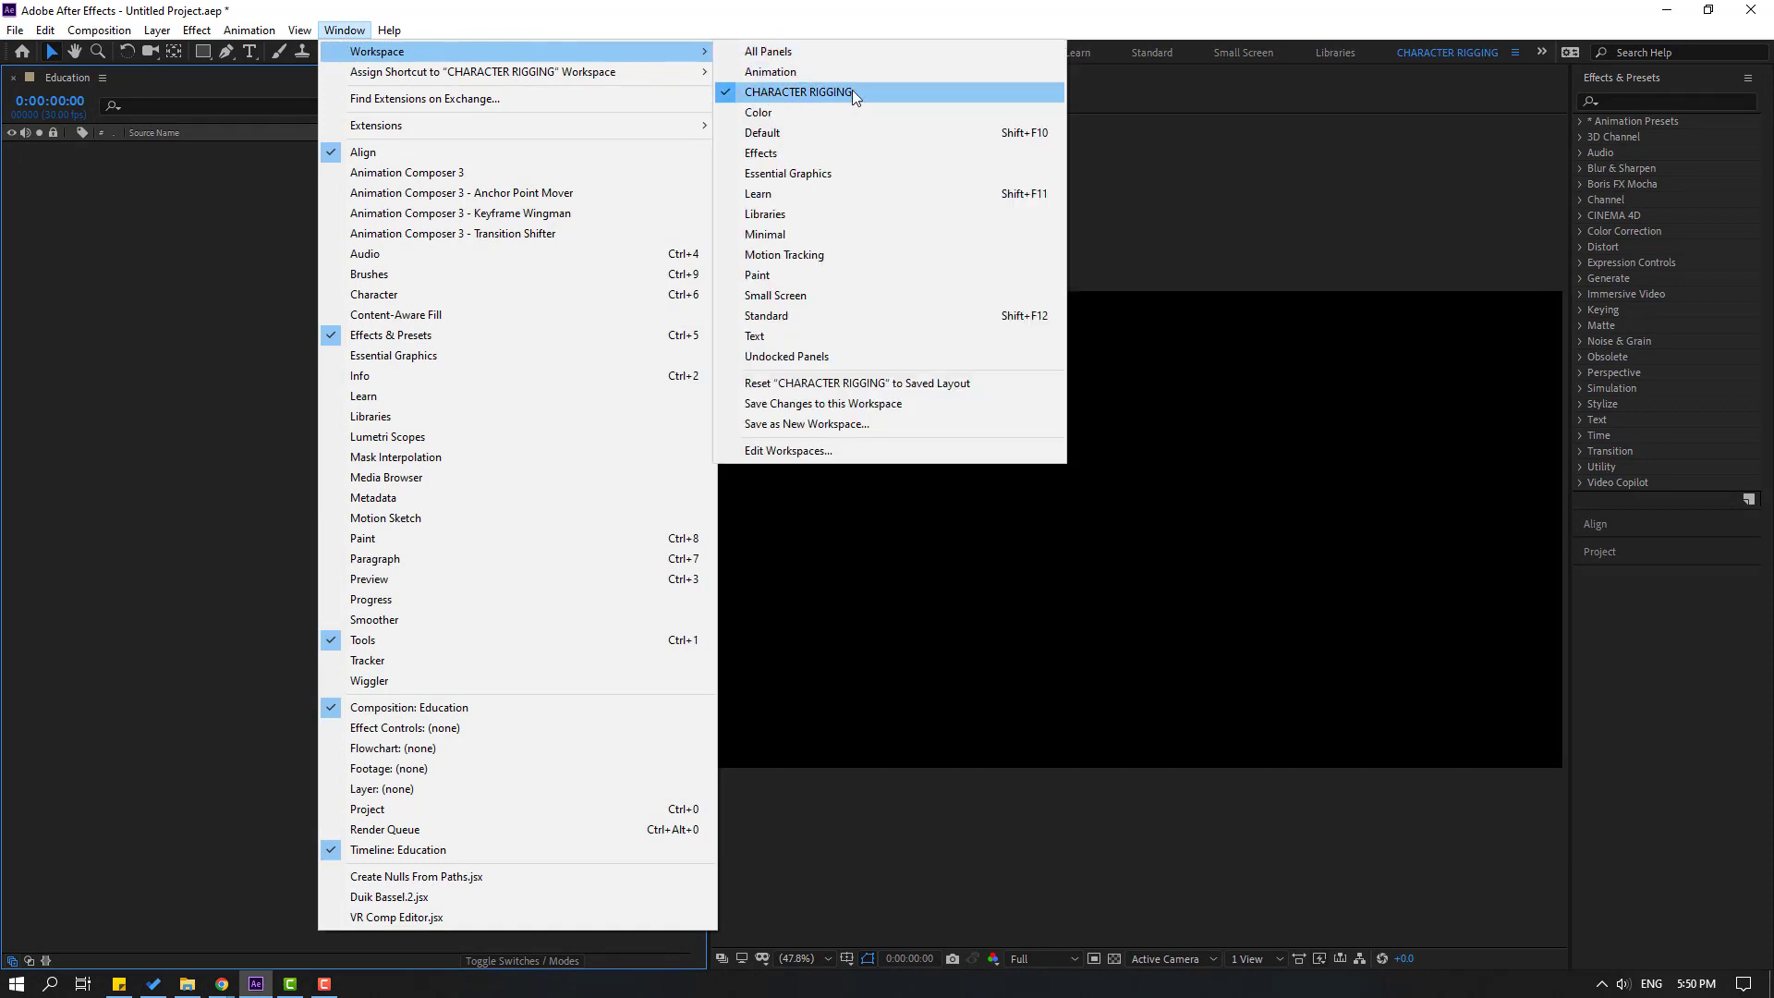
{"action": "left_click", "coordinate": [762, 135]}
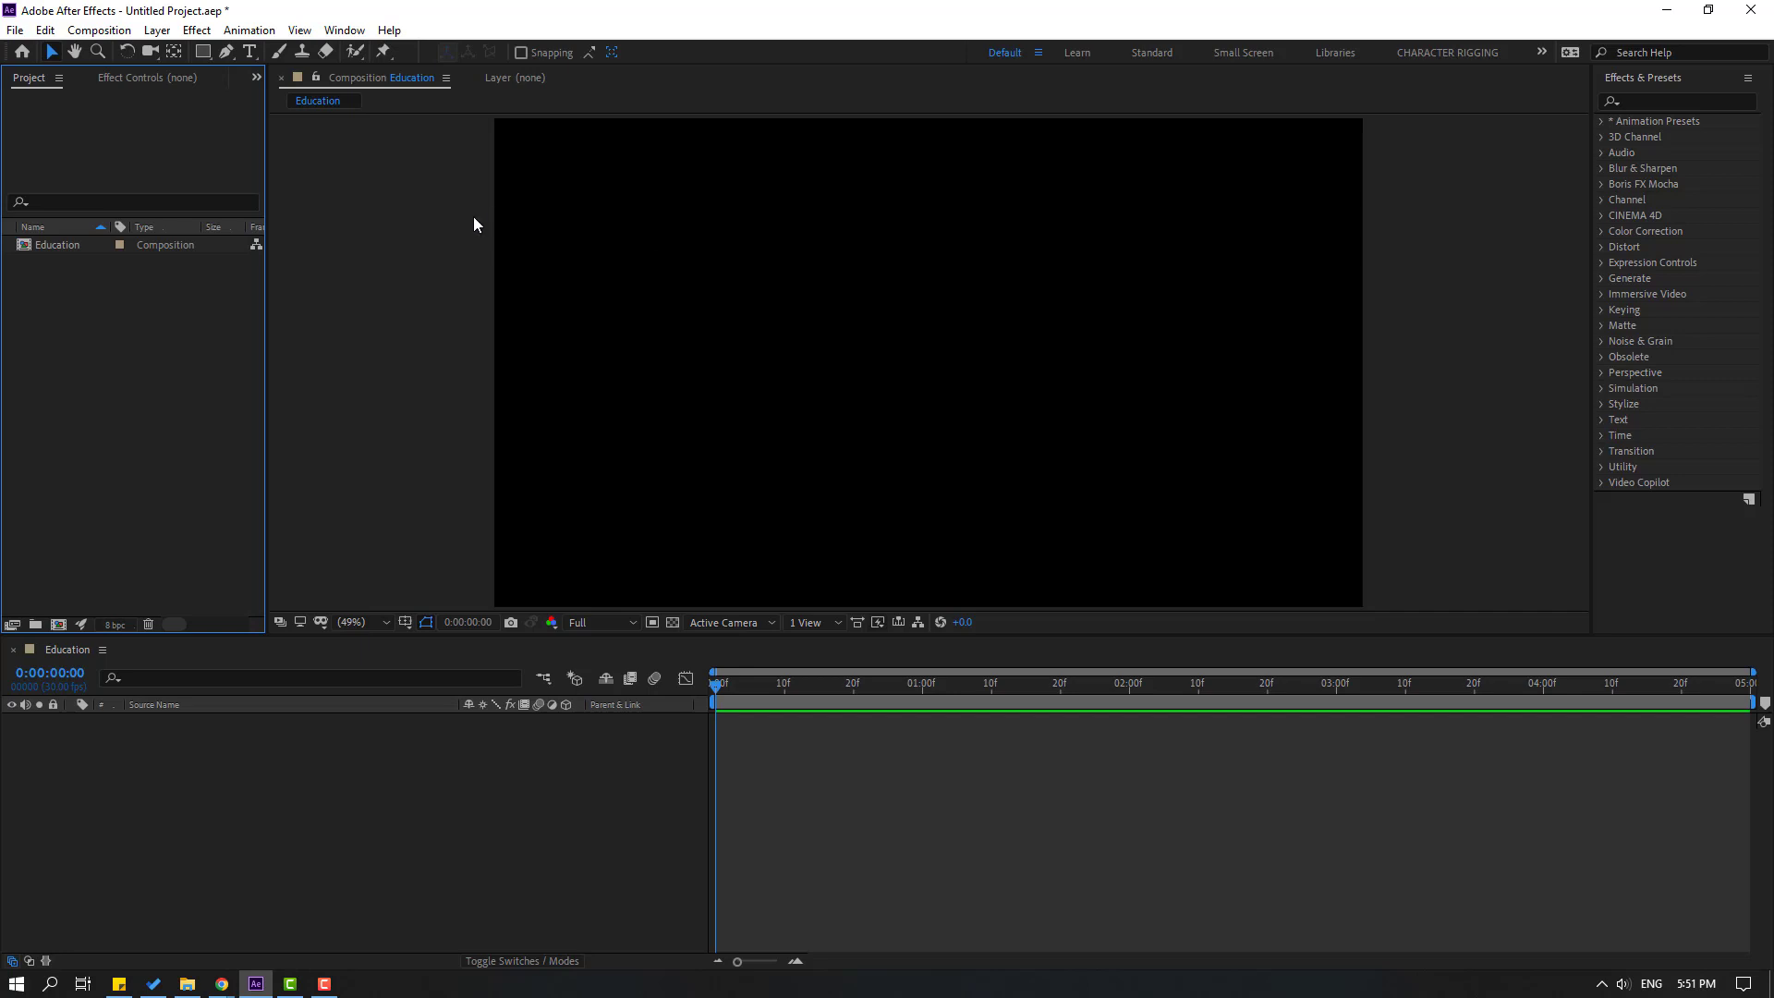
{"action": "left_click", "coordinate": [344, 30]}
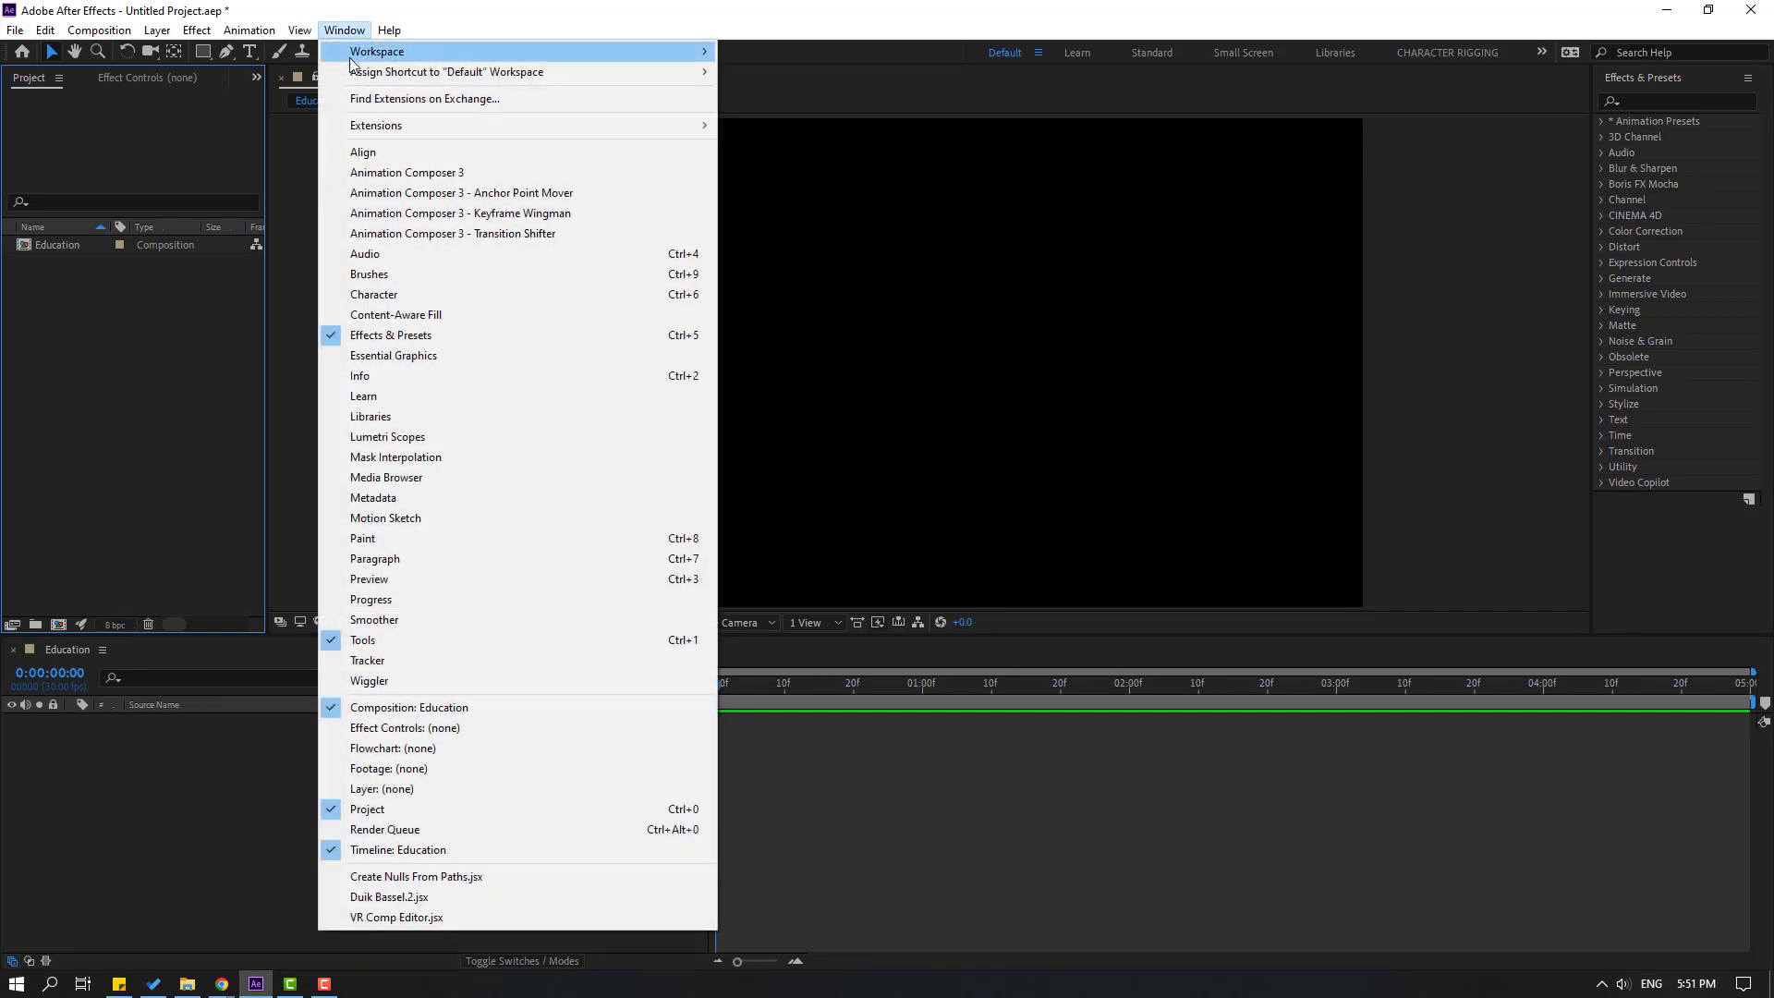
{"action": "mouse_move", "coordinate": [350, 60]}
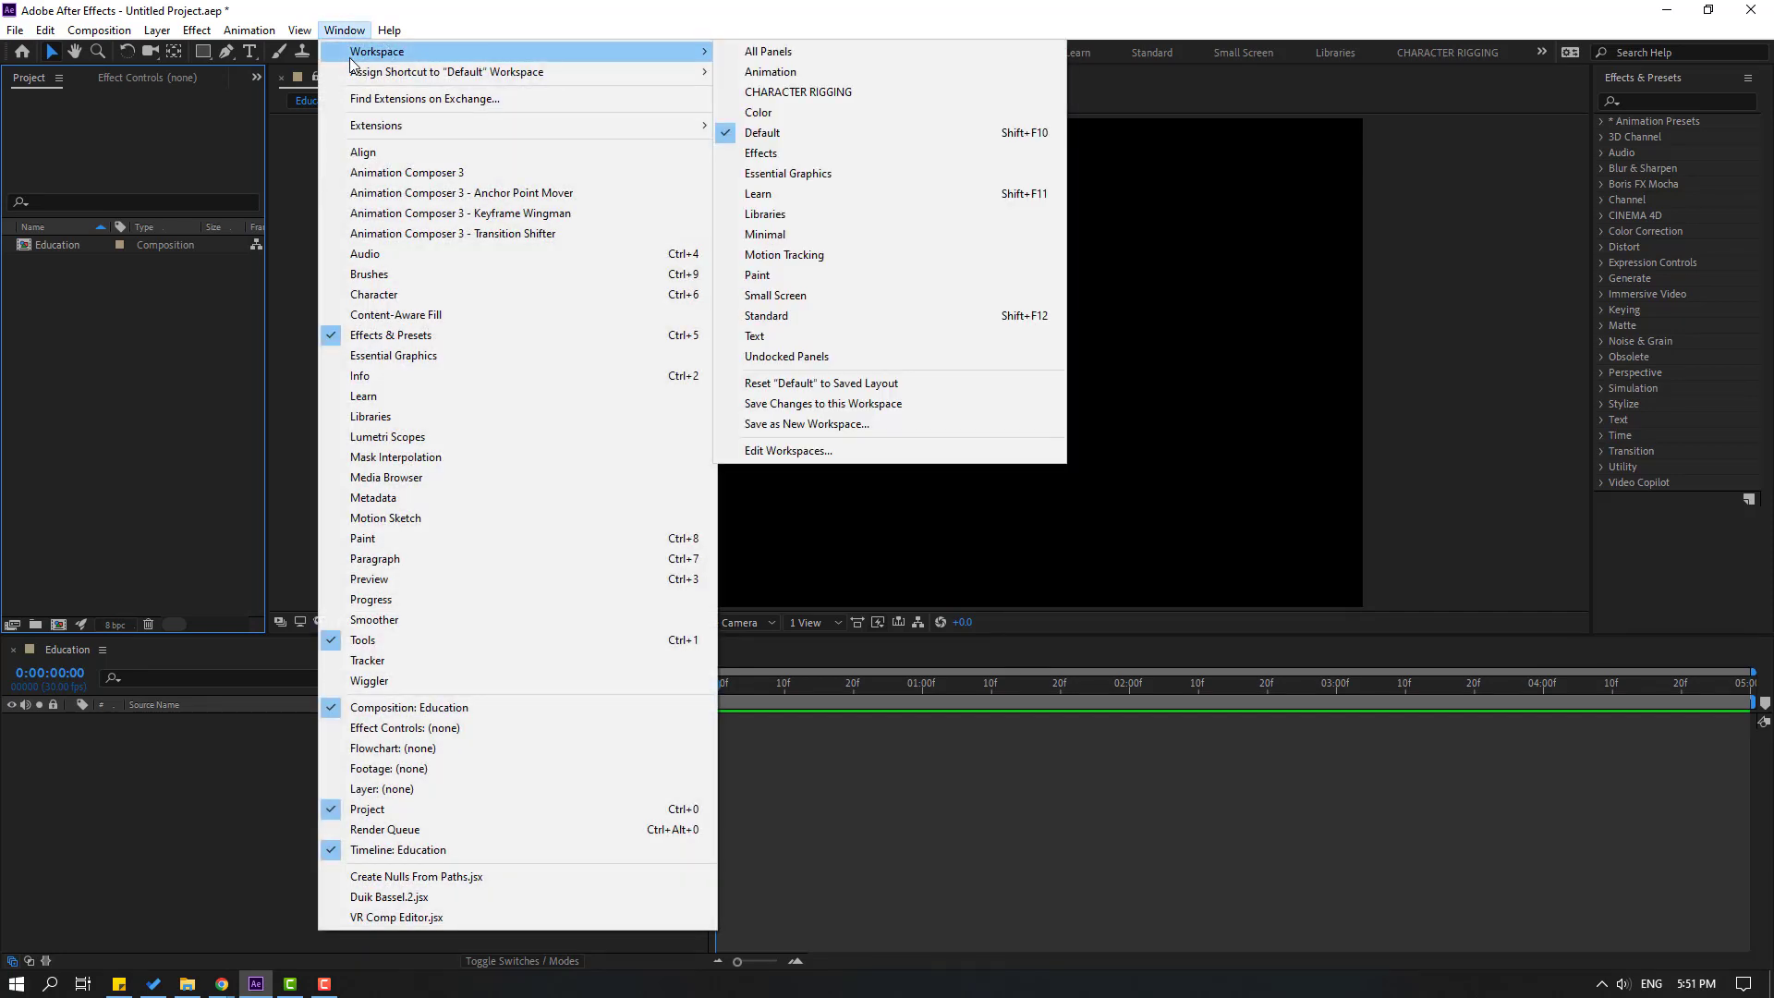
{"action": "left_click", "coordinate": [832, 93]}
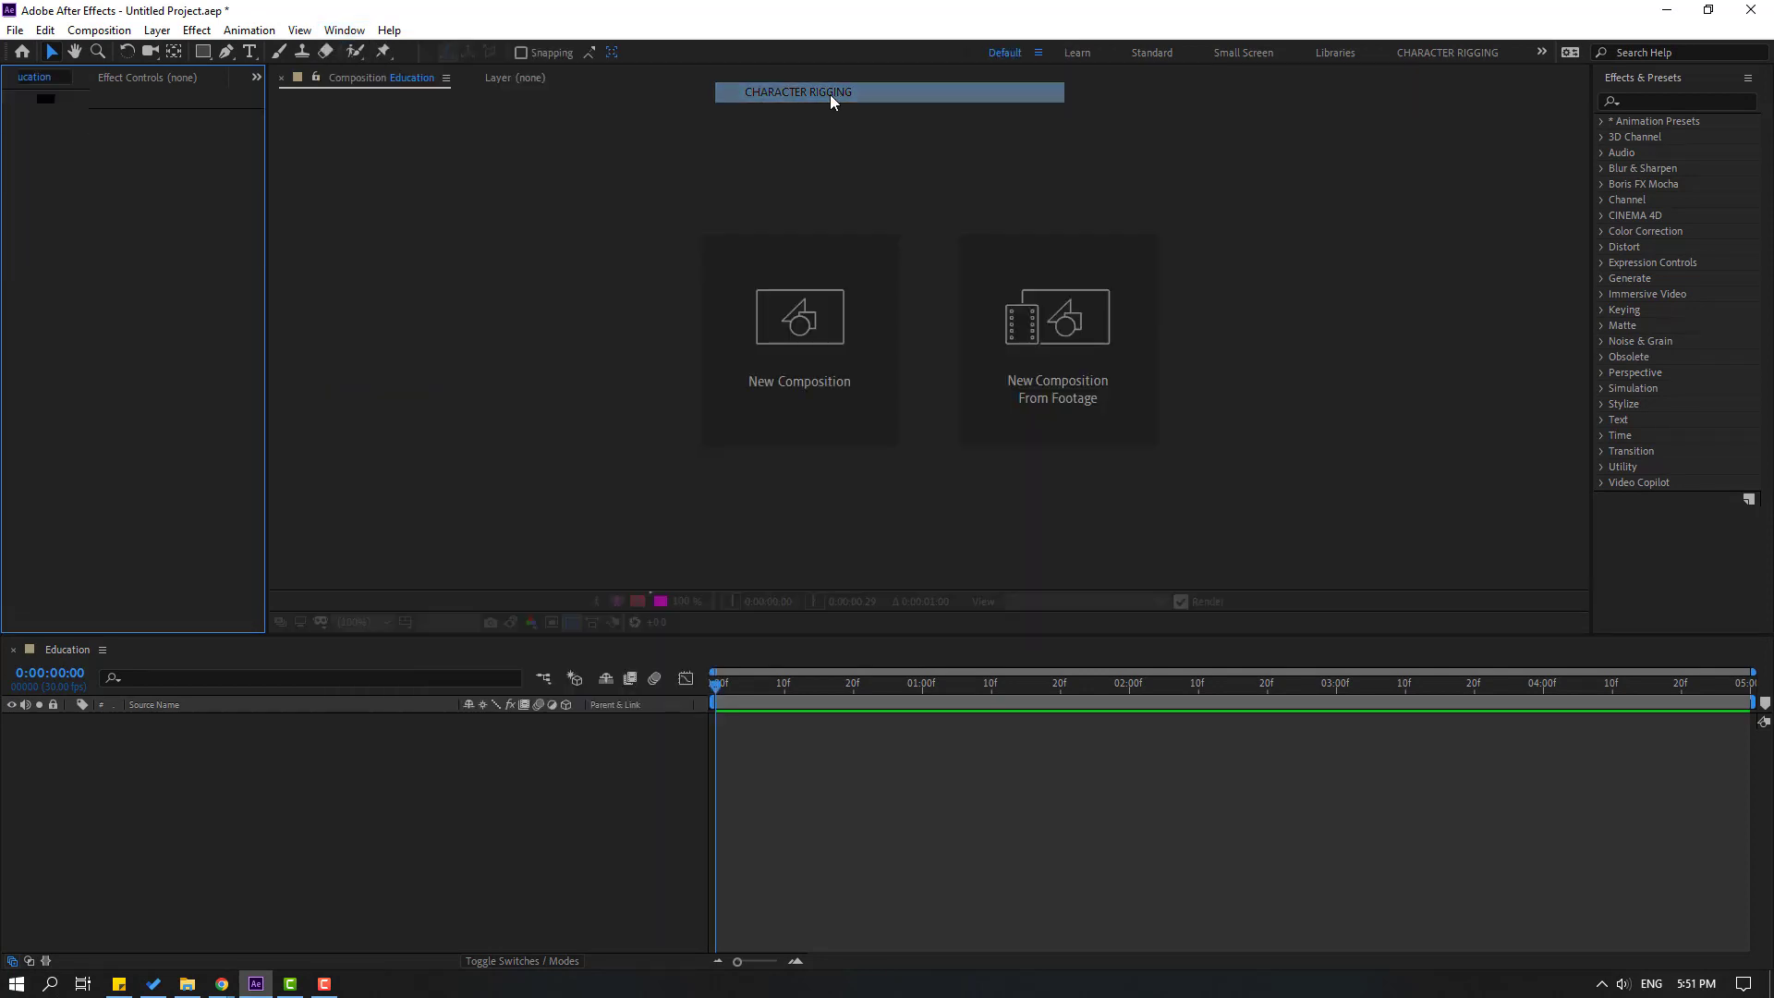